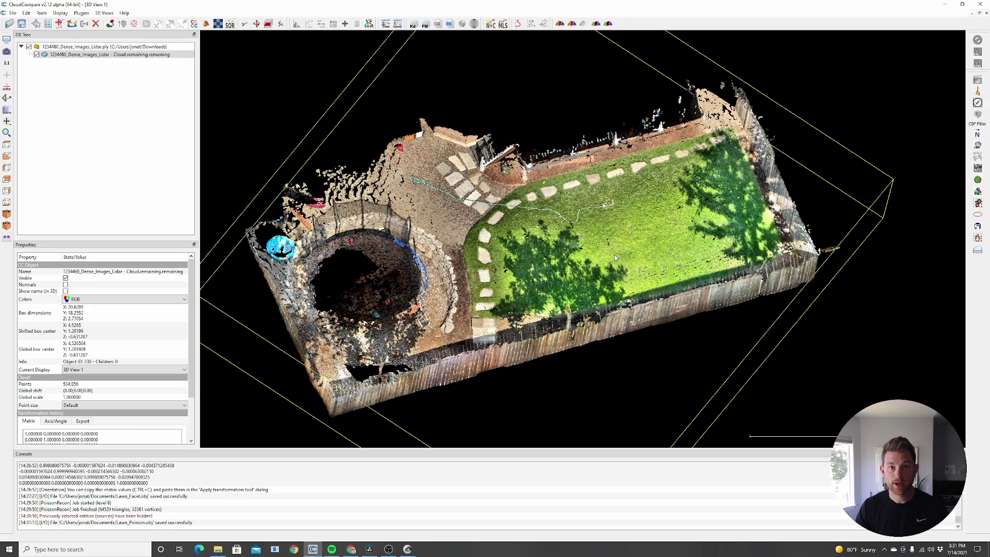
Orbit, pan and zoom the yard cloud to a close, near top-down view of the lawn
{"action": "left_click_drag", "start_coordinate": [614, 254], "coordinate": [459, 283]}
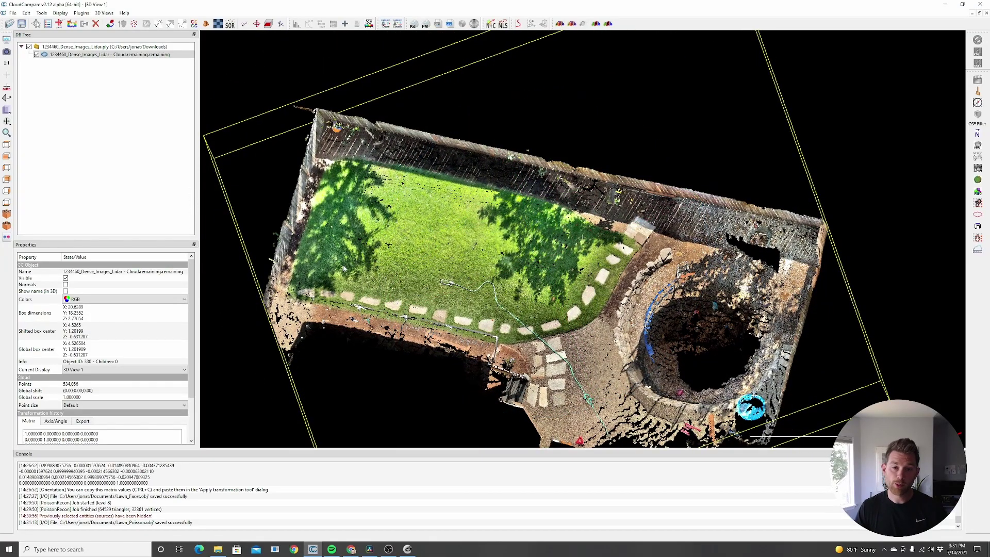
{"action": "right_click_drag", "start_coordinate": [345, 280], "coordinate": [387, 271]}
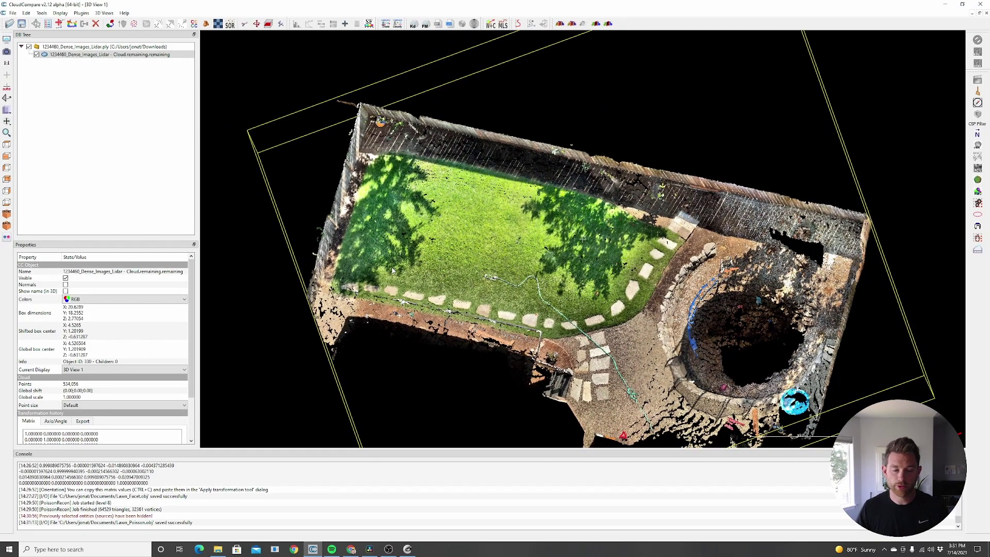
{"action": "scroll", "coordinate": [392, 270], "scroll_direction": "up", "scroll_amount": 4}
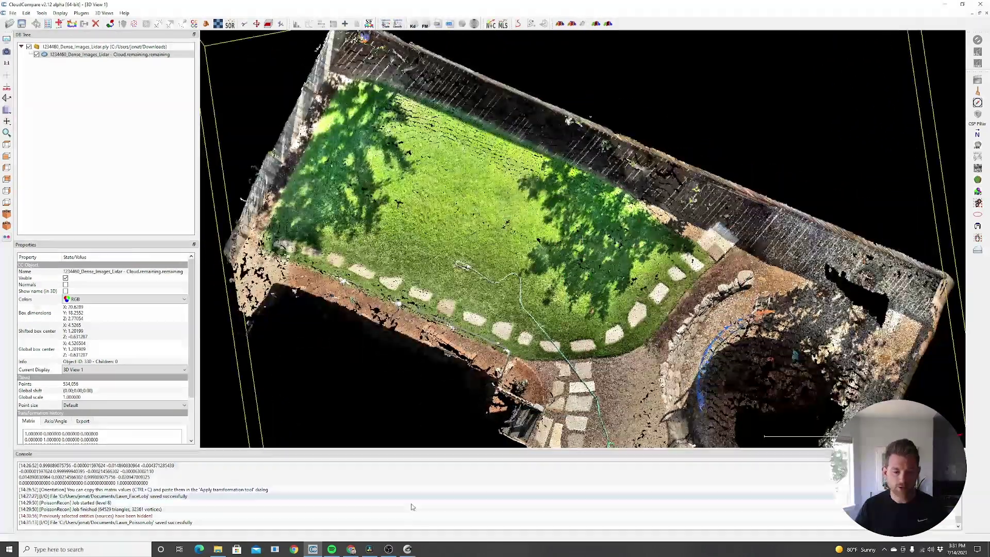
{"action": "left_click", "coordinate": [408, 548]}
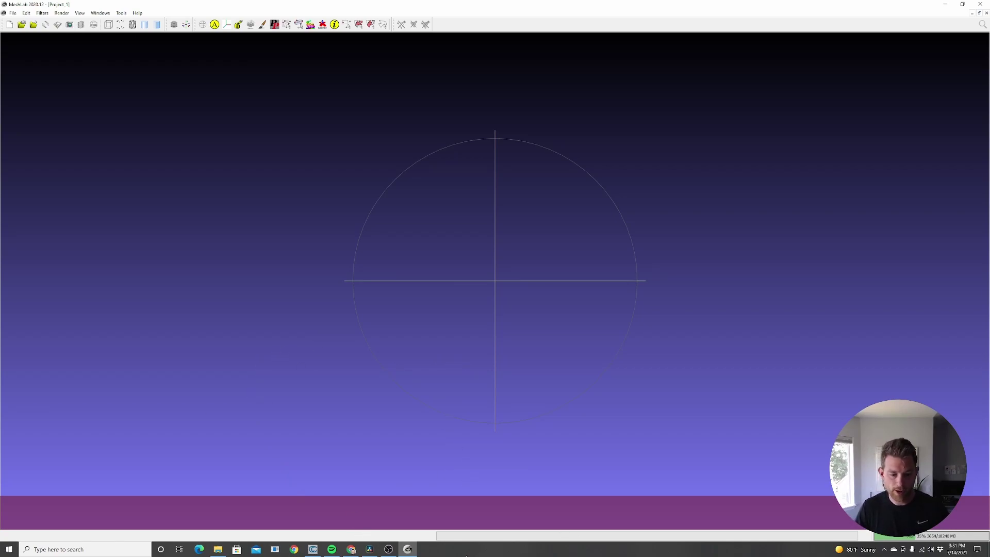
{"action": "left_click", "coordinate": [319, 551]}
{"action": "left_click_drag", "start_coordinate": [515, 258], "coordinate": [511, 260]}
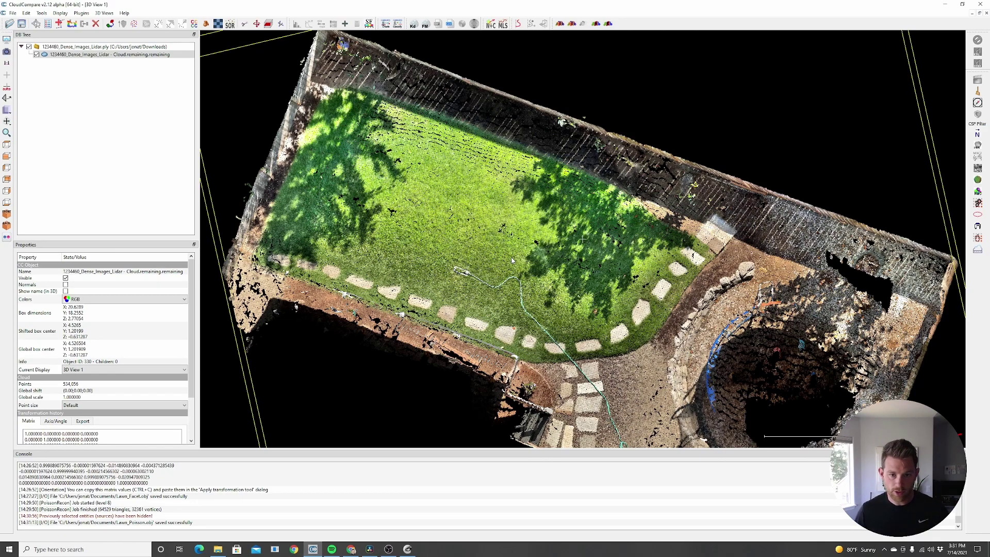
{"action": "left_click_drag", "start_coordinate": [500, 253], "coordinate": [580, 262]}
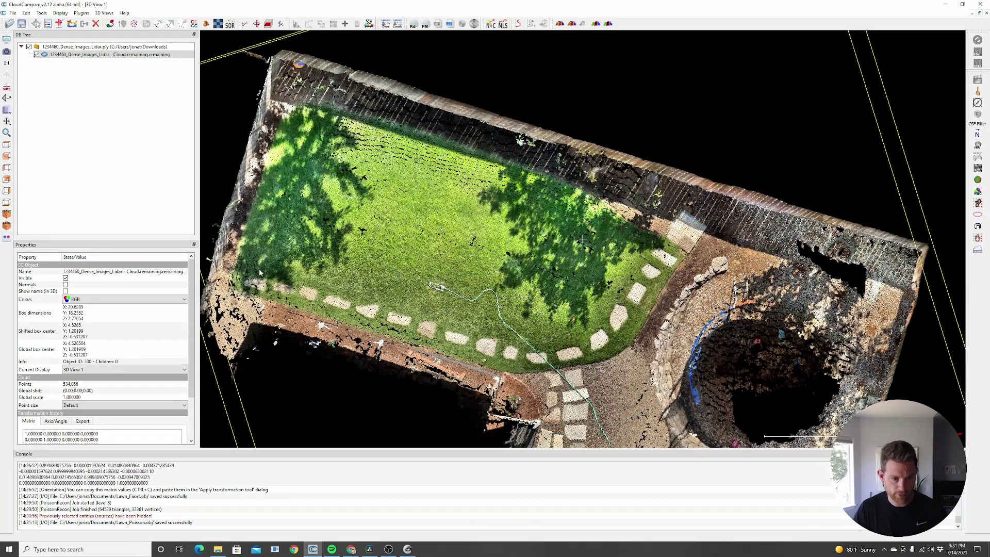
{"action": "scroll", "coordinate": [403, 148], "scroll_direction": "up", "scroll_amount": 4}
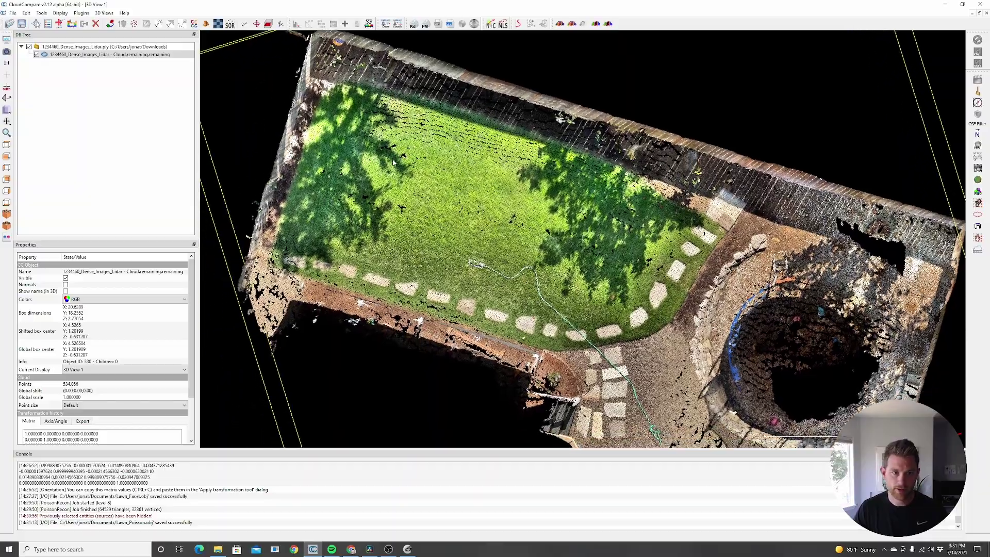
{"action": "left_click_drag", "start_coordinate": [503, 404], "coordinate": [392, 221]}
{"action": "mouse_move", "coordinate": [254, 41]}
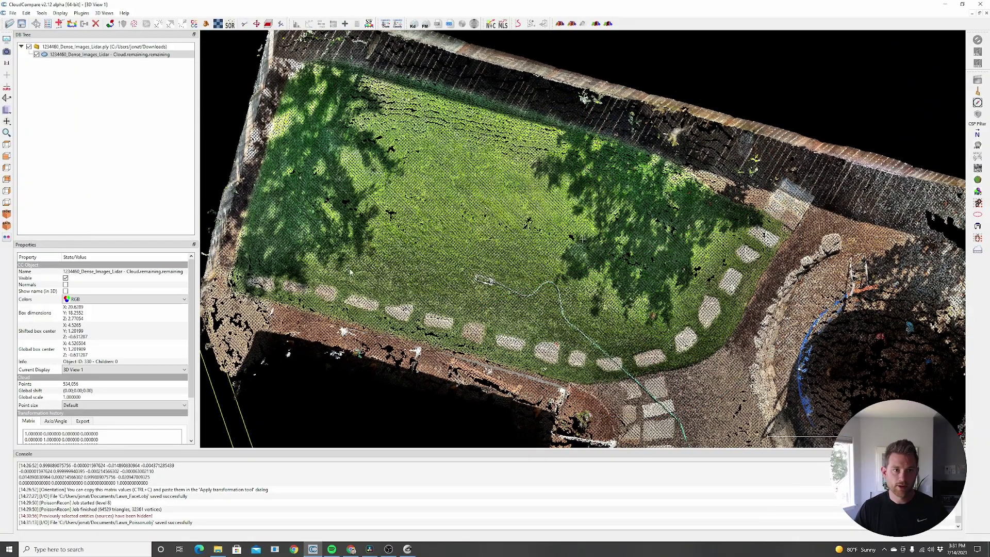
Select the yard cloud and trace a seven-point Segment polygon around the lawn's edges and corners
{"action": "left_click", "coordinate": [173, 54]}
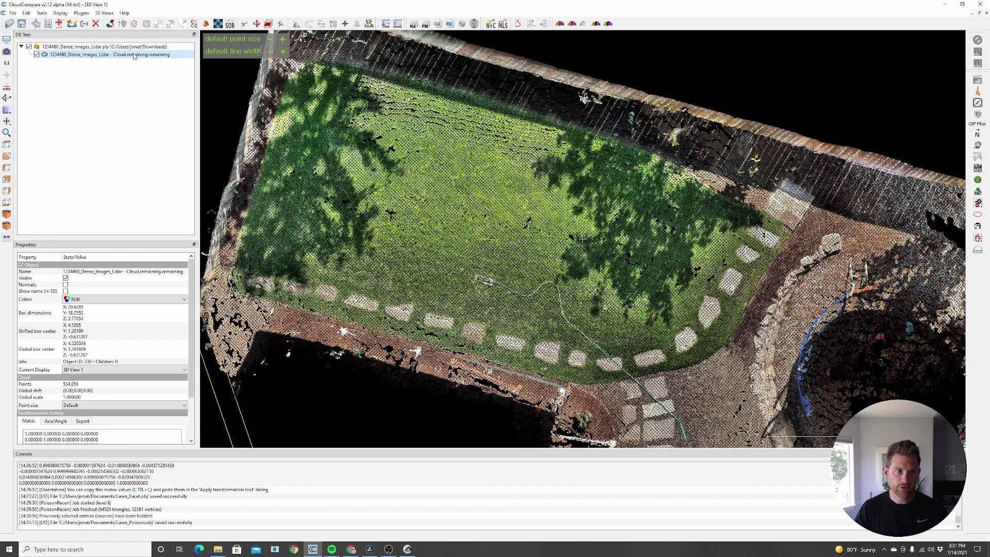
{"action": "left_click", "coordinate": [244, 25]}
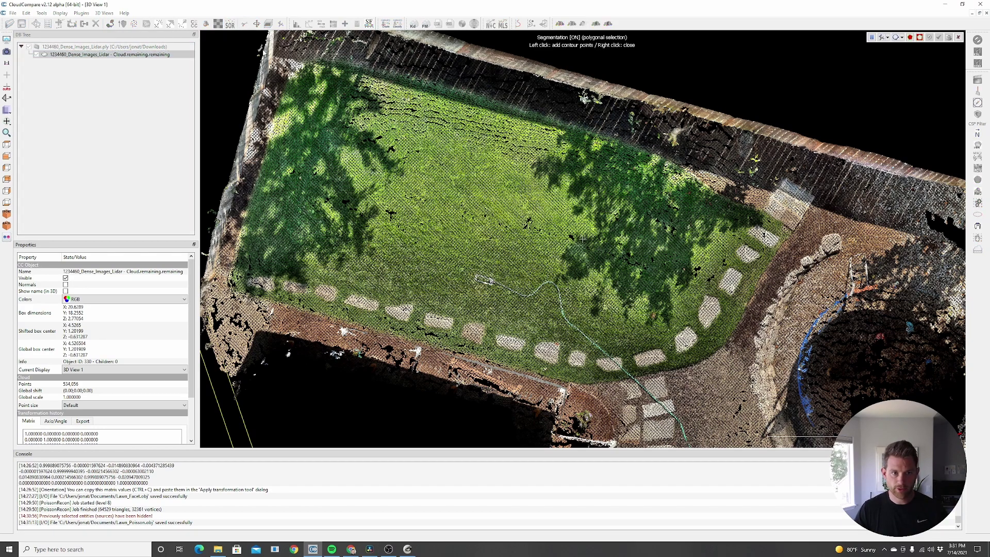
{"action": "left_click", "coordinate": [322, 60]}
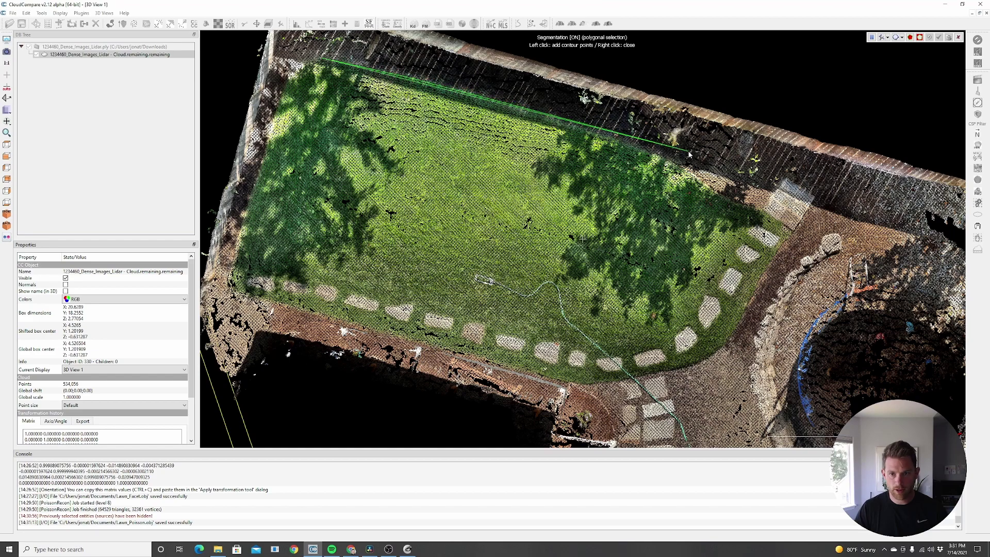
{"action": "left_click", "coordinate": [652, 155]}
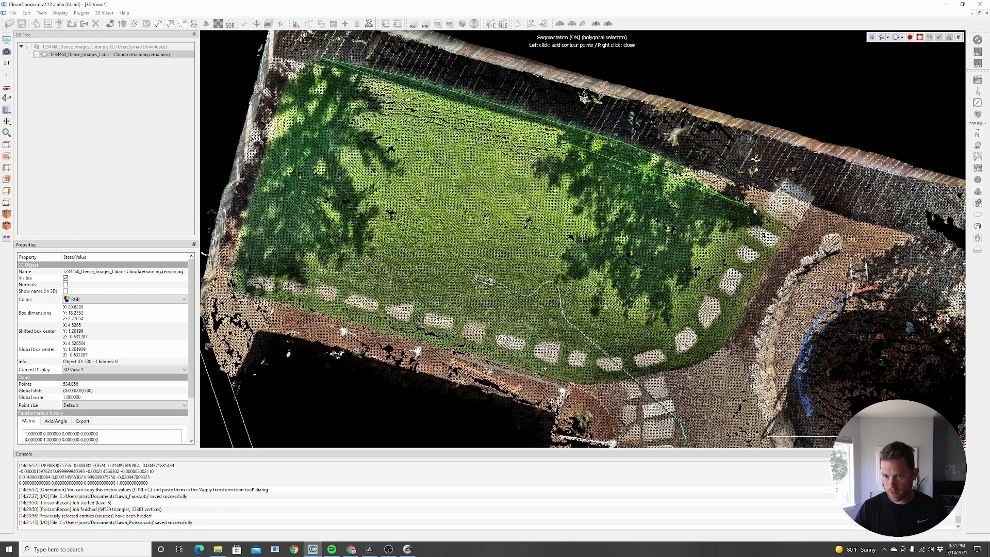
{"action": "left_click", "coordinate": [790, 229]}
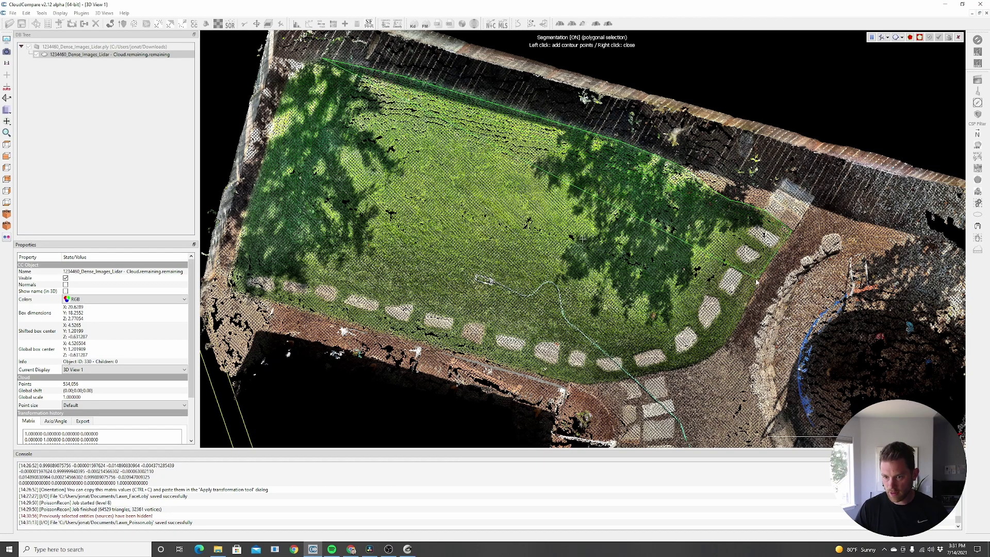
{"action": "left_click", "coordinate": [728, 339]}
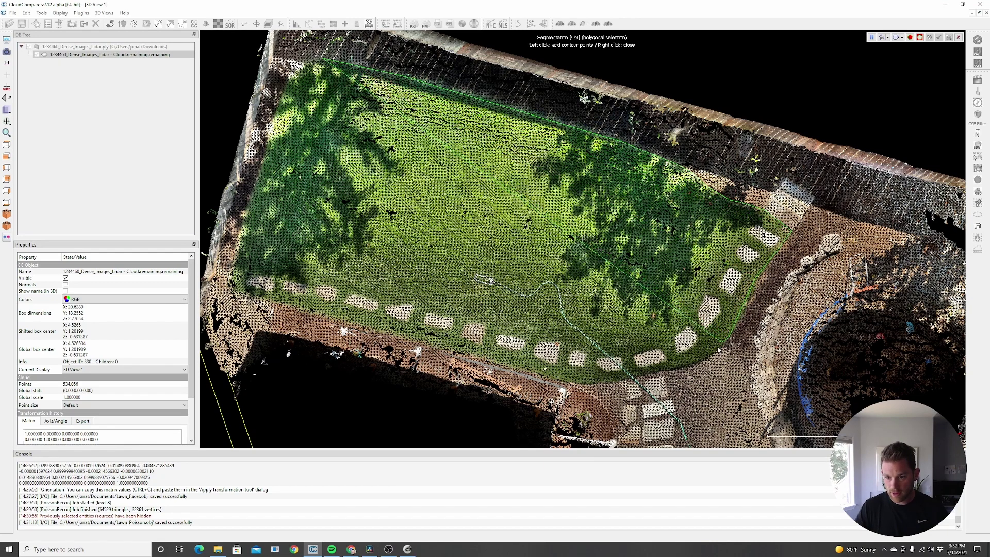
{"action": "left_click", "coordinate": [685, 370]}
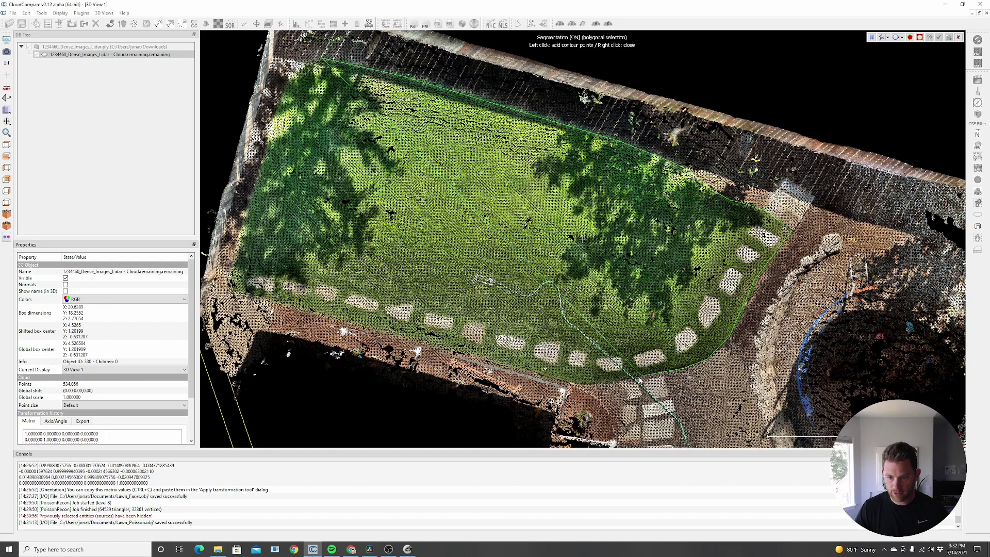
{"action": "left_click", "coordinate": [577, 385]}
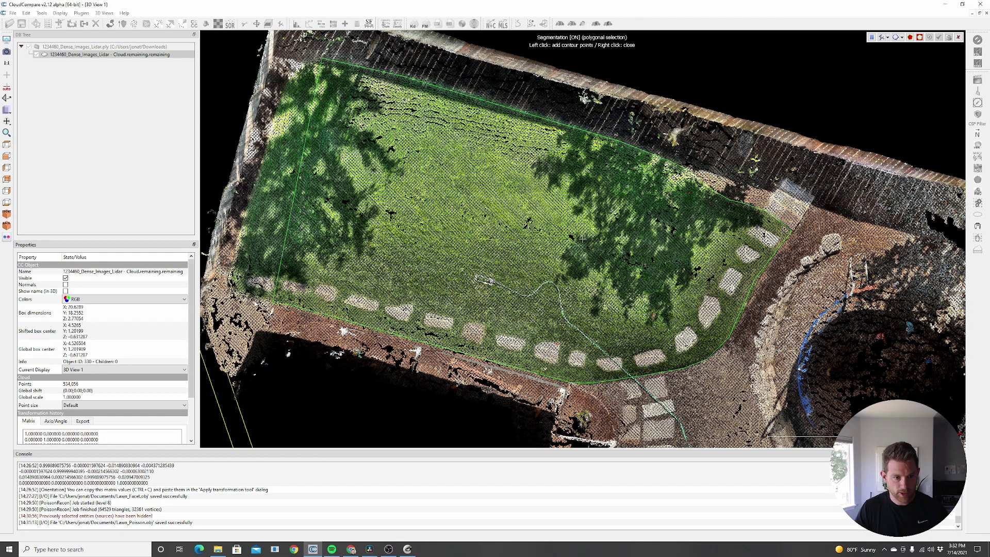
{"action": "left_click", "coordinate": [232, 276]}
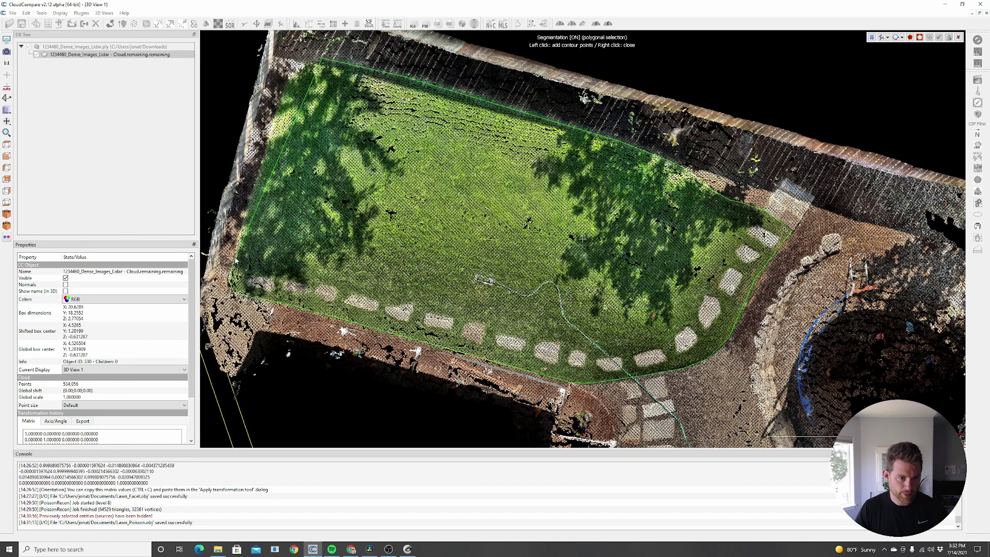
Keep only the points inside the lawn outline, then turn the lawn to an edge-on profile
{"action": "left_click", "coordinate": [911, 39]}
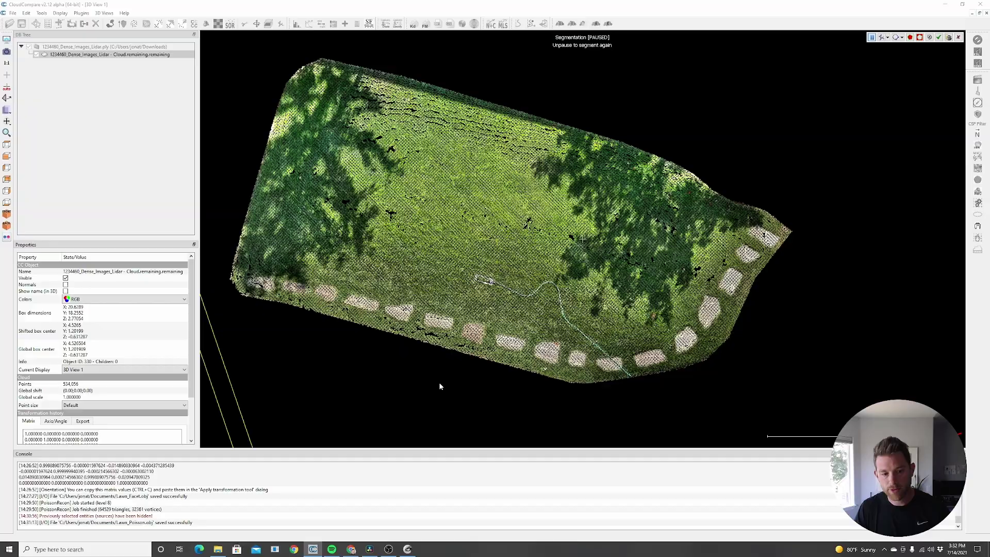
{"action": "left_click", "coordinate": [949, 38]}
{"action": "left_click_drag", "start_coordinate": [481, 279], "coordinate": [612, 310]}
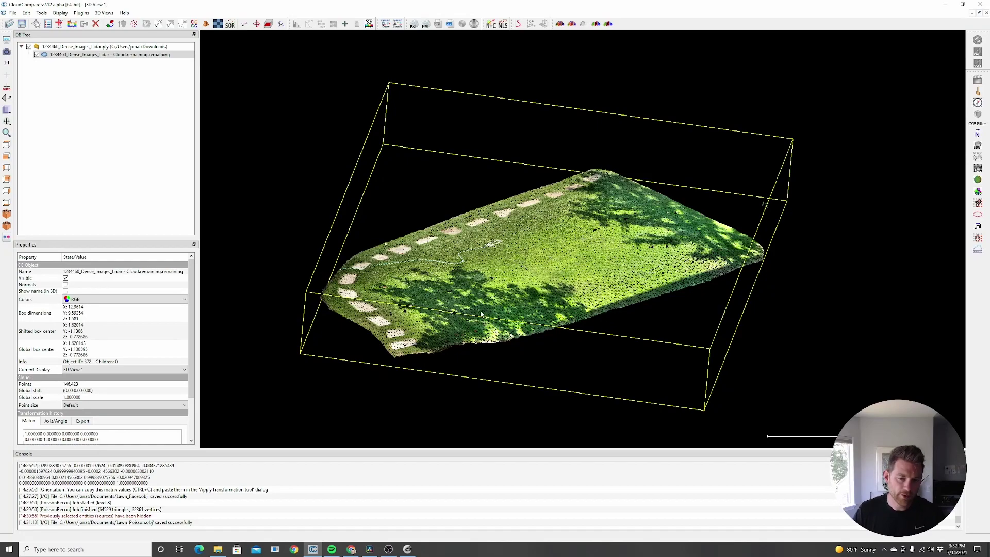
{"action": "left_click_drag", "start_coordinate": [480, 311], "coordinate": [536, 330]}
{"action": "scroll", "coordinate": [451, 307], "scroll_direction": "up", "scroll_amount": 2}
{"action": "left_click_drag", "start_coordinate": [450, 307], "coordinate": [390, 298]}
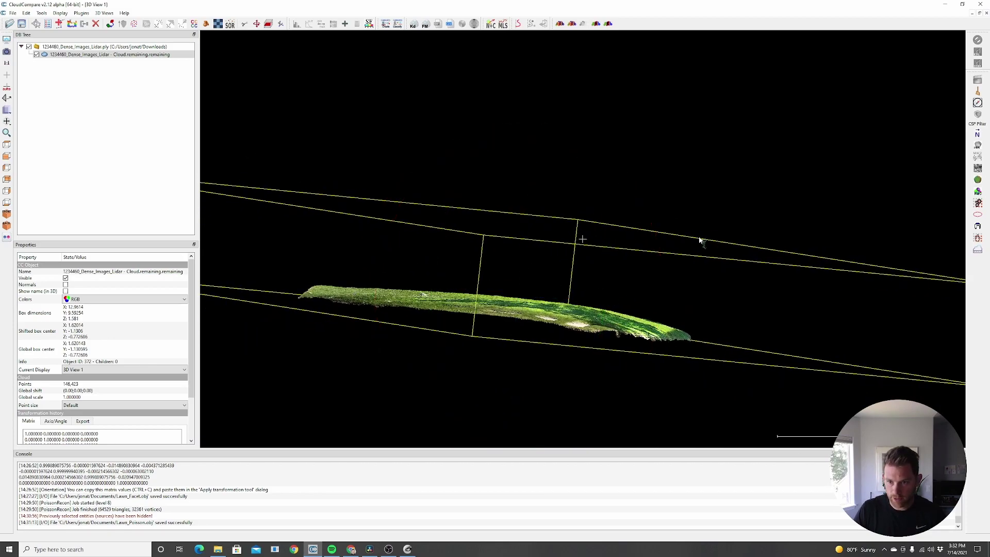
Outline and delete the stray points floating above the lawn, then return to a top-down view
{"action": "left_click", "coordinate": [268, 23]}
{"action": "left_click", "coordinate": [633, 156]}
{"action": "left_click", "coordinate": [661, 262]}
{"action": "left_click", "coordinate": [732, 276]}
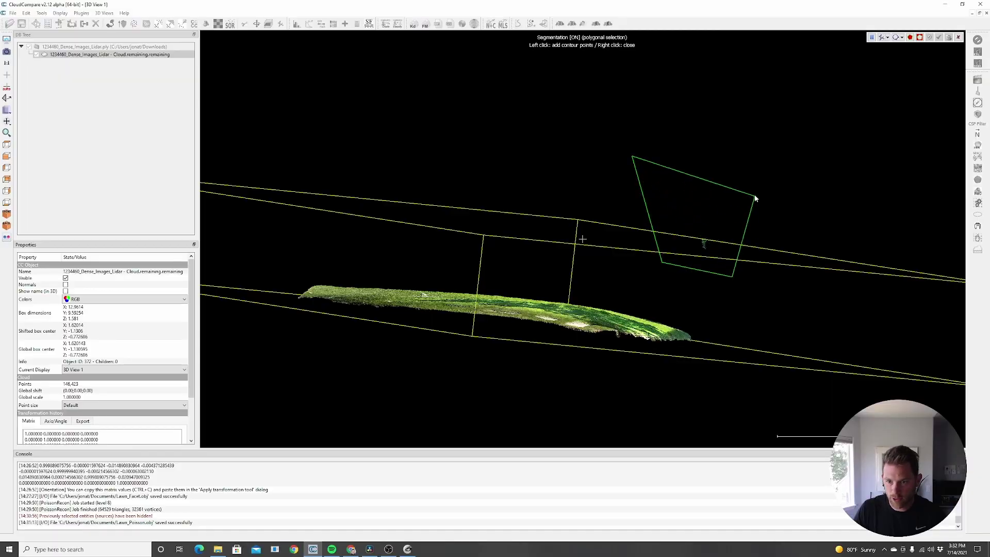
{"action": "left_click", "coordinate": [755, 197]}
{"action": "right_click", "coordinate": [755, 198]}
{"action": "left_click", "coordinate": [919, 37]}
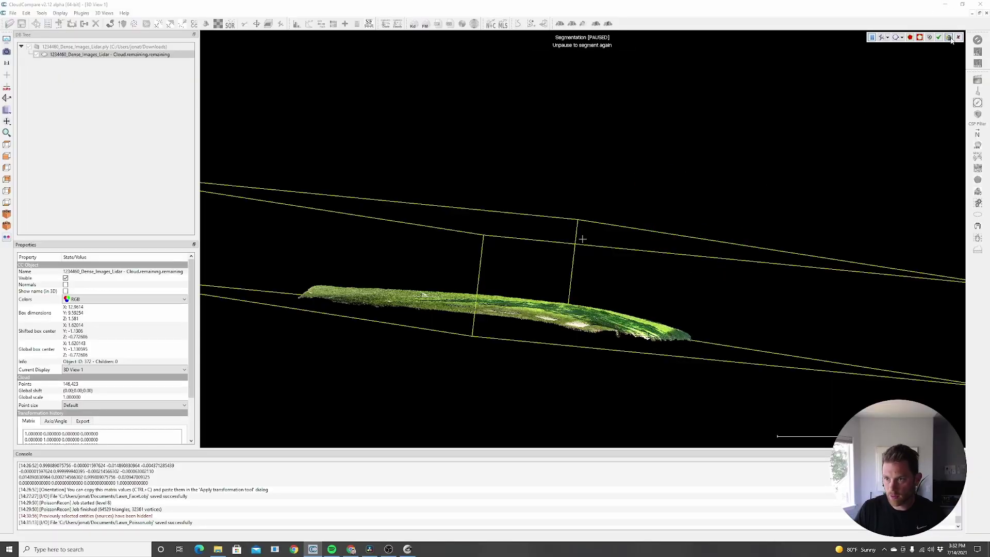
{"action": "left_click", "coordinate": [948, 37]}
{"action": "left_click_drag", "start_coordinate": [718, 199], "coordinate": [565, 266]}
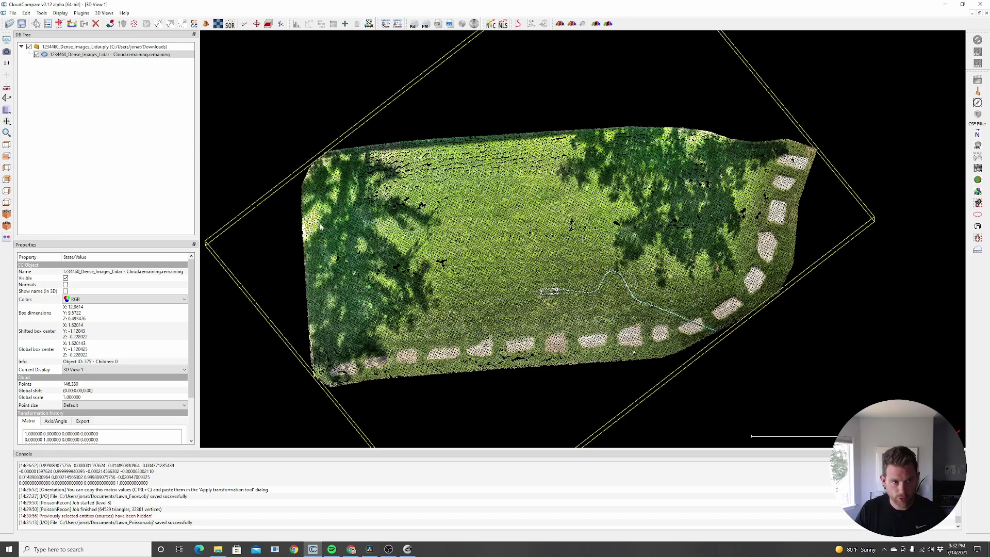
Fit a flat facet to the lawn cloud using the default edge length
{"action": "left_click", "coordinate": [43, 14]}
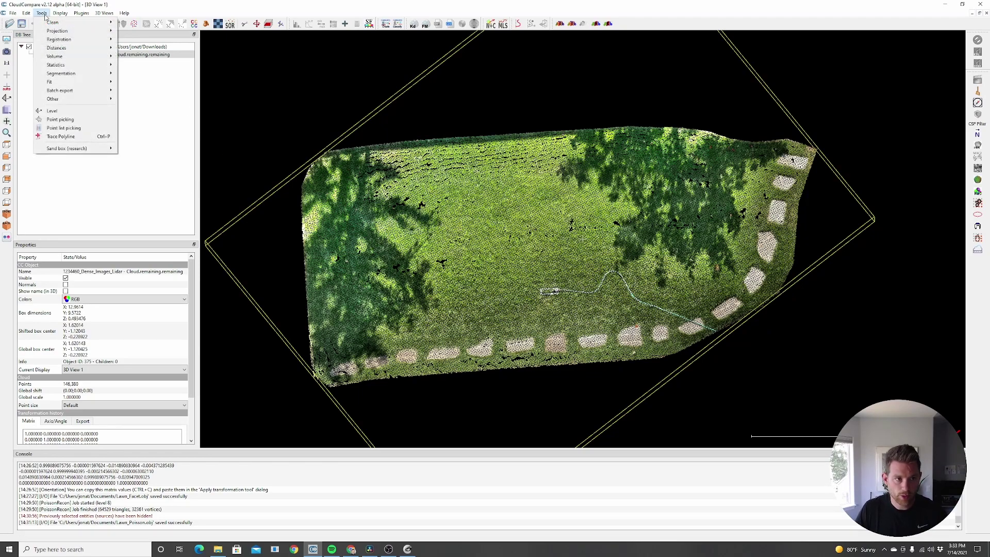
{"action": "mouse_move", "coordinate": [58, 83]}
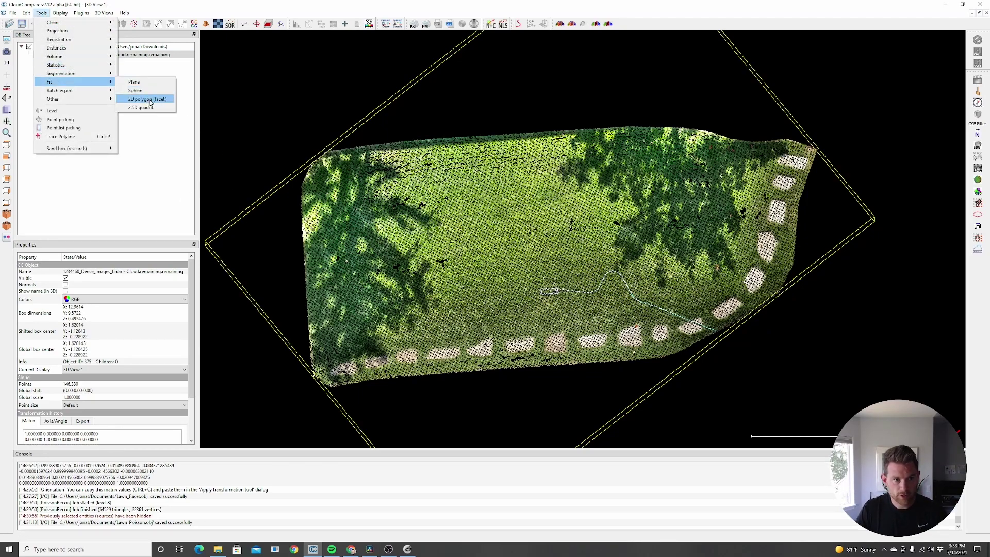
{"action": "left_click", "coordinate": [153, 99]}
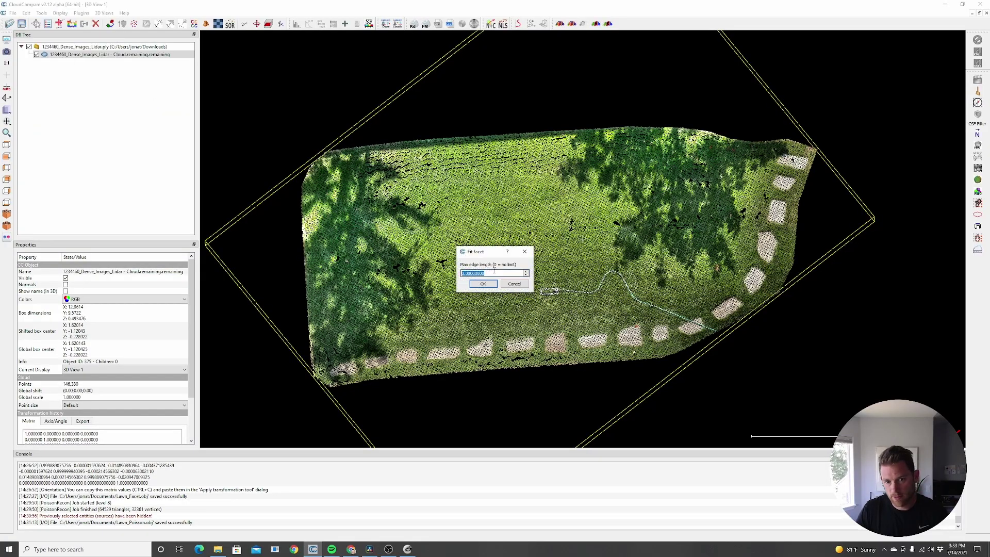
{"action": "left_click", "coordinate": [486, 283]}
{"action": "left_click_drag", "start_coordinate": [465, 241], "coordinate": [446, 250]}
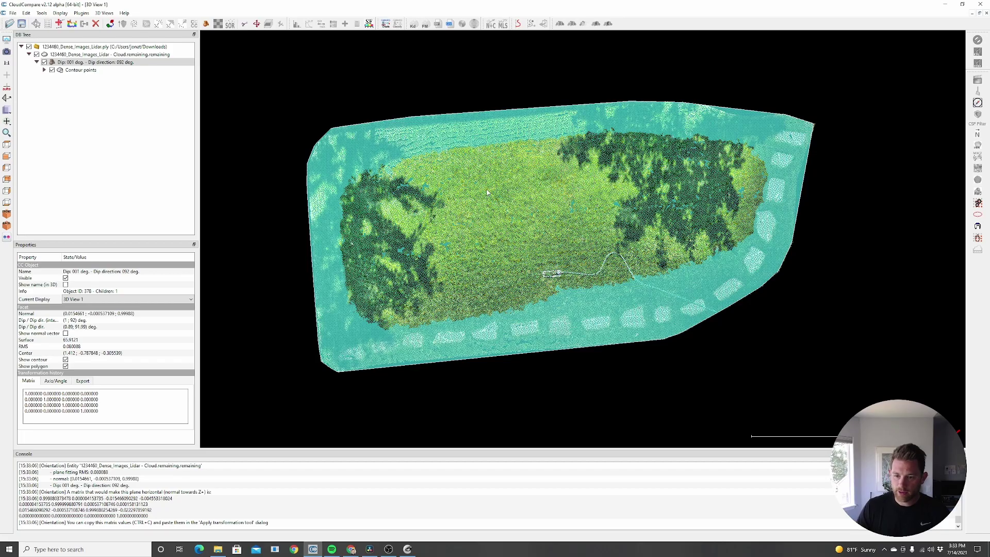
{"action": "scroll", "coordinate": [790, 104], "scroll_direction": "up", "scroll_amount": 5}
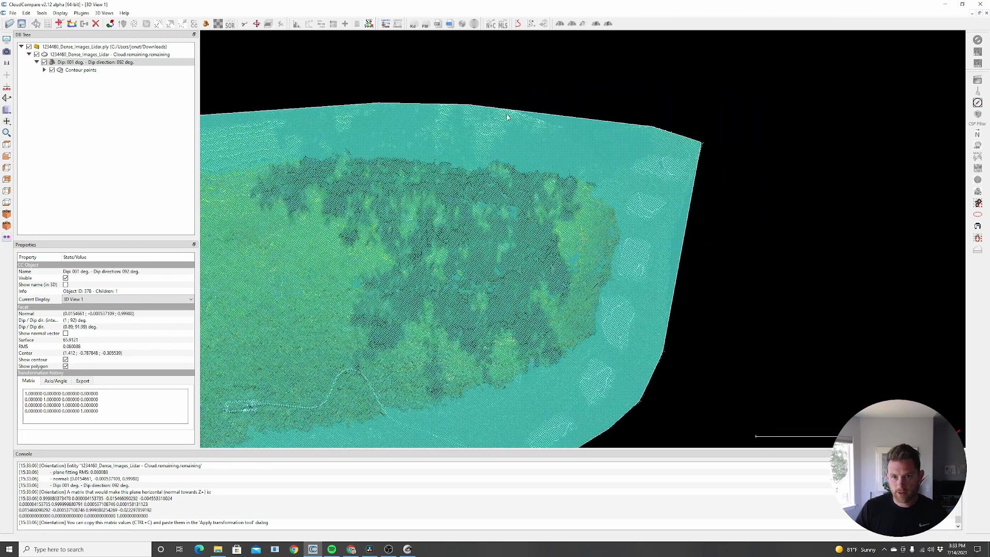
Toggle the facet's contour points in the DB Tree and select its 2D polygon
{"action": "left_click", "coordinate": [52, 69]}
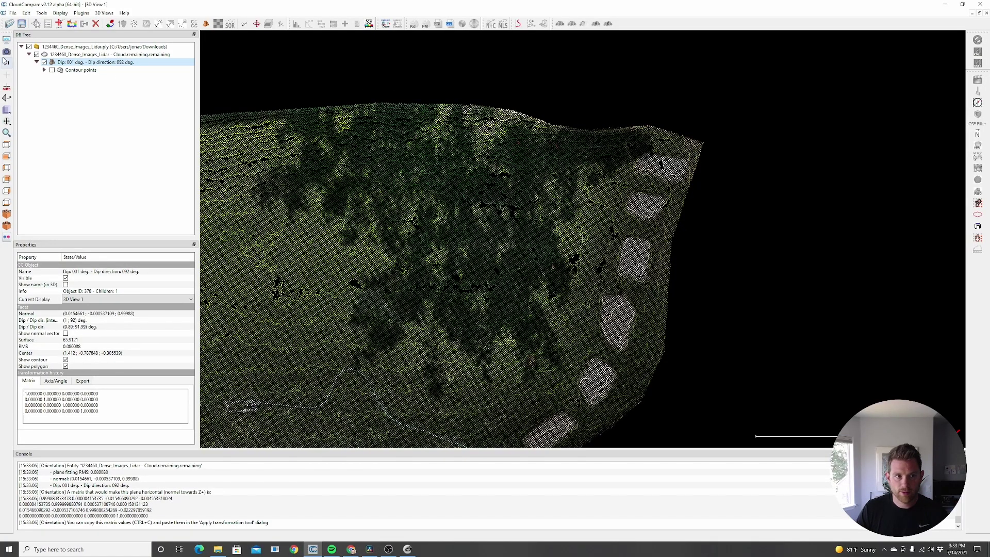
{"action": "left_click", "coordinate": [53, 70]}
{"action": "scroll", "coordinate": [710, 182], "scroll_direction": "down", "scroll_amount": 5}
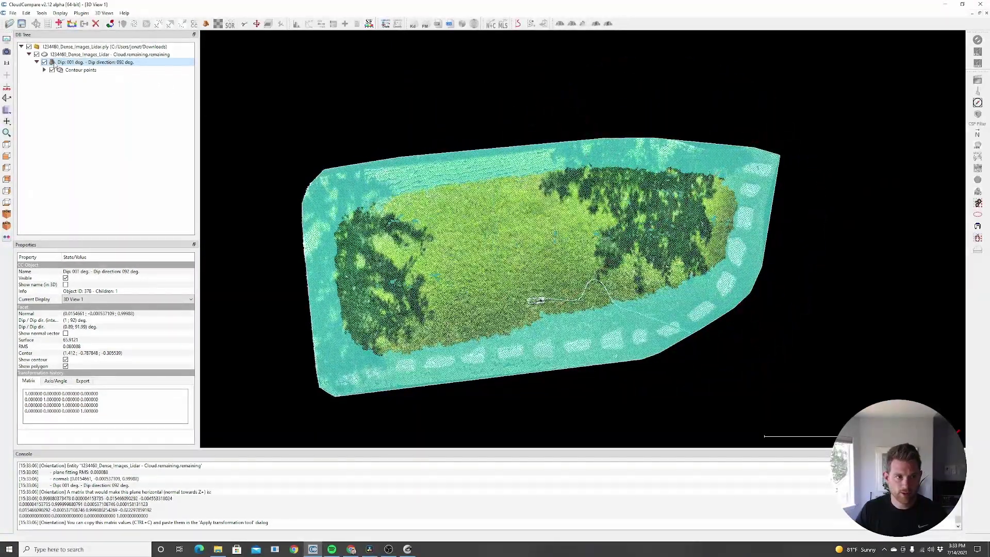
{"action": "left_click", "coordinate": [44, 70]}
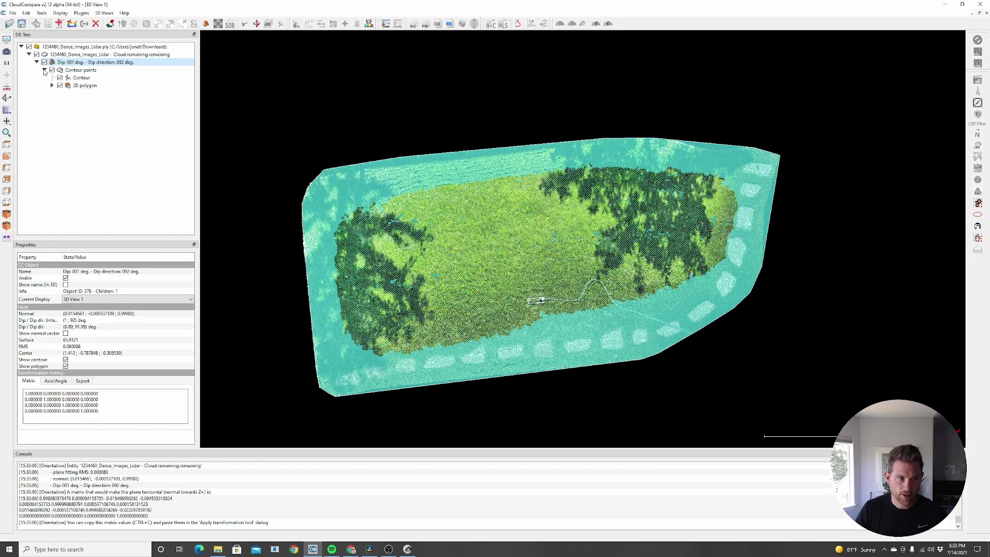
{"action": "left_click", "coordinate": [85, 86]}
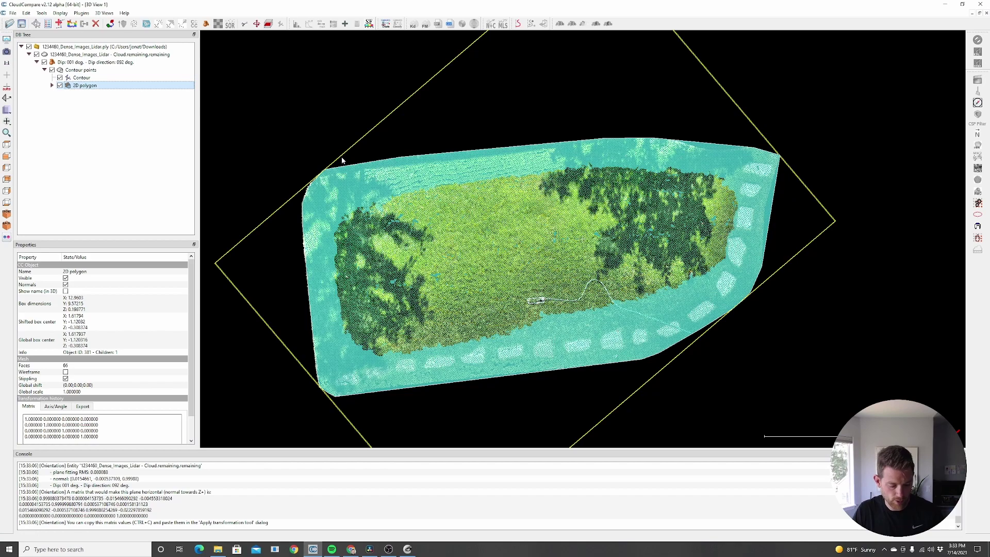
Export the polygon over the existing Documents/Lawn_Facet.obj, then switch to MeshLab
{"action": "key", "text": "ctrl+s"}
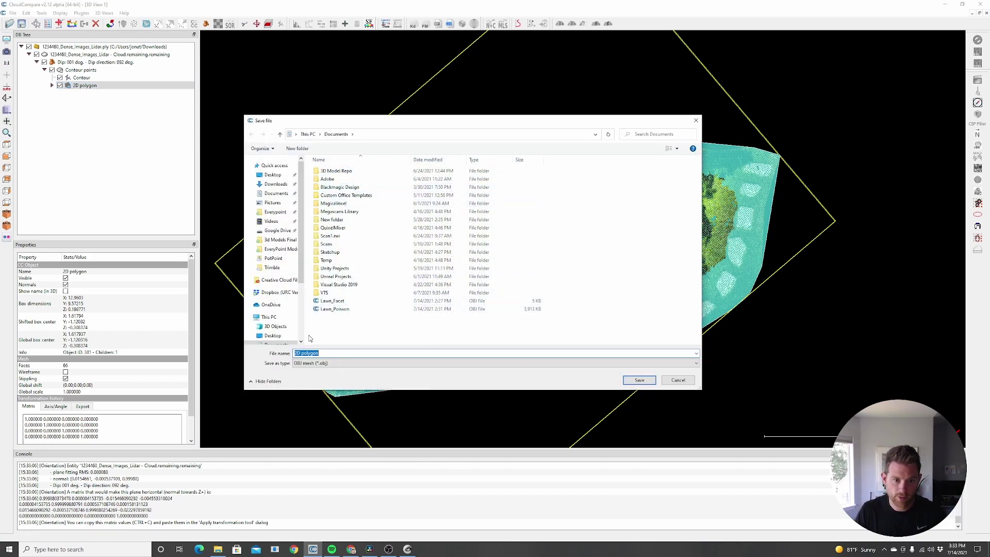
{"action": "left_click", "coordinate": [327, 302]}
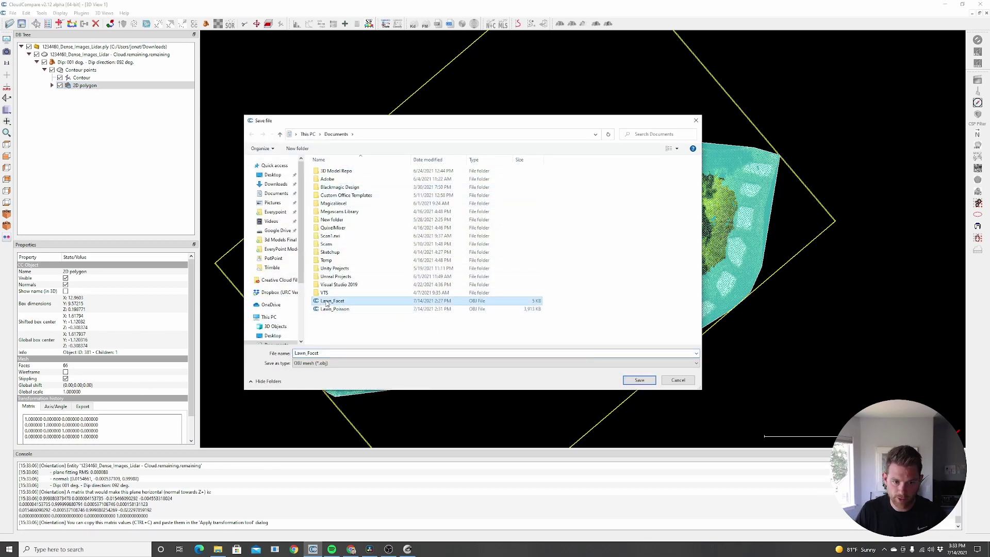
{"action": "left_click", "coordinate": [639, 380]}
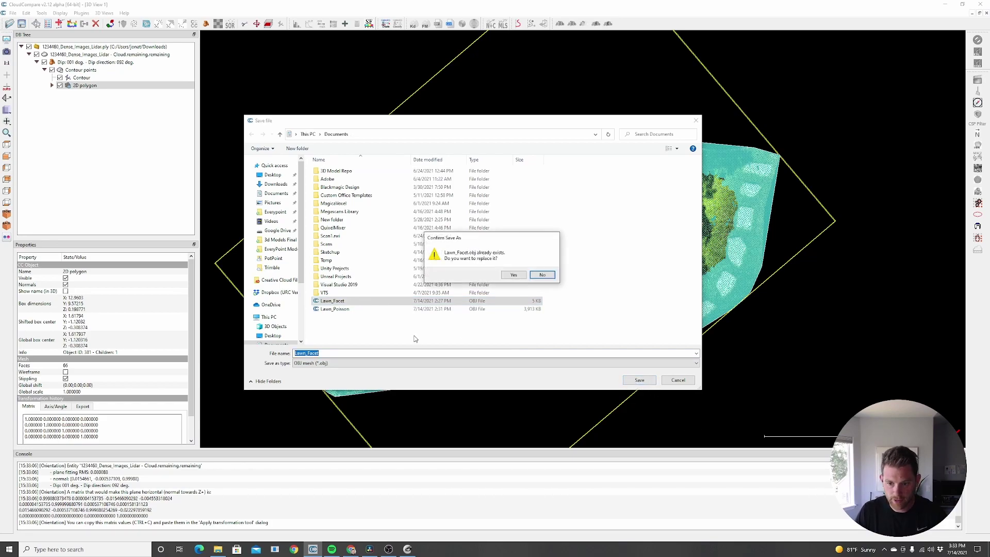
{"action": "left_click", "coordinate": [513, 275]}
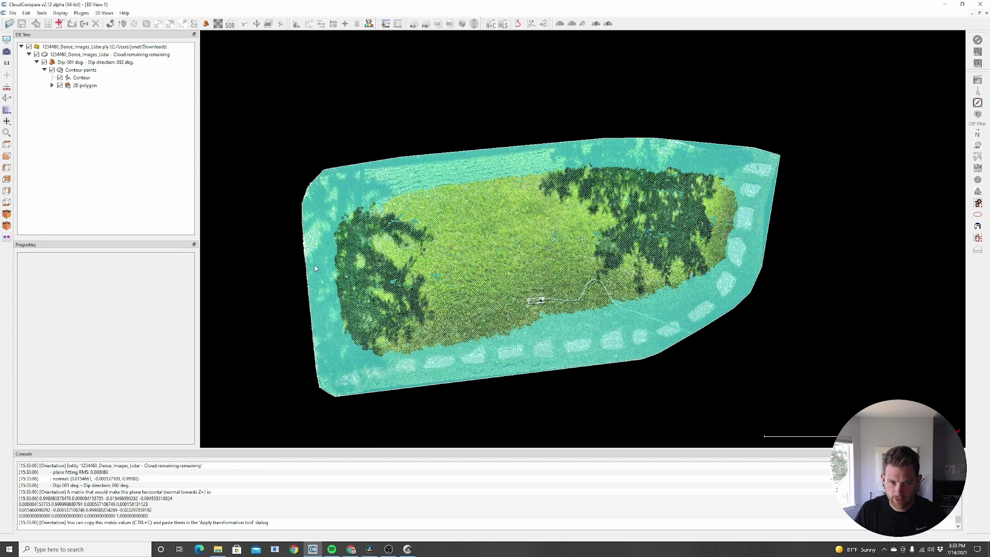
{"action": "left_click", "coordinate": [407, 549]}
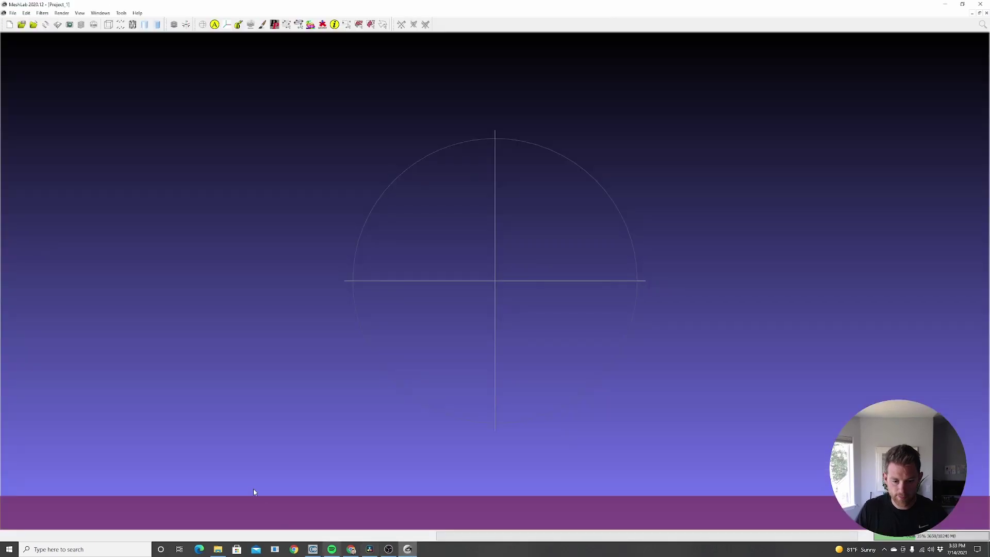
Import Lawn_Facet.obj from Documents and orbit to view the flat lawn polygon at an angle
{"action": "left_click", "coordinate": [12, 12]}
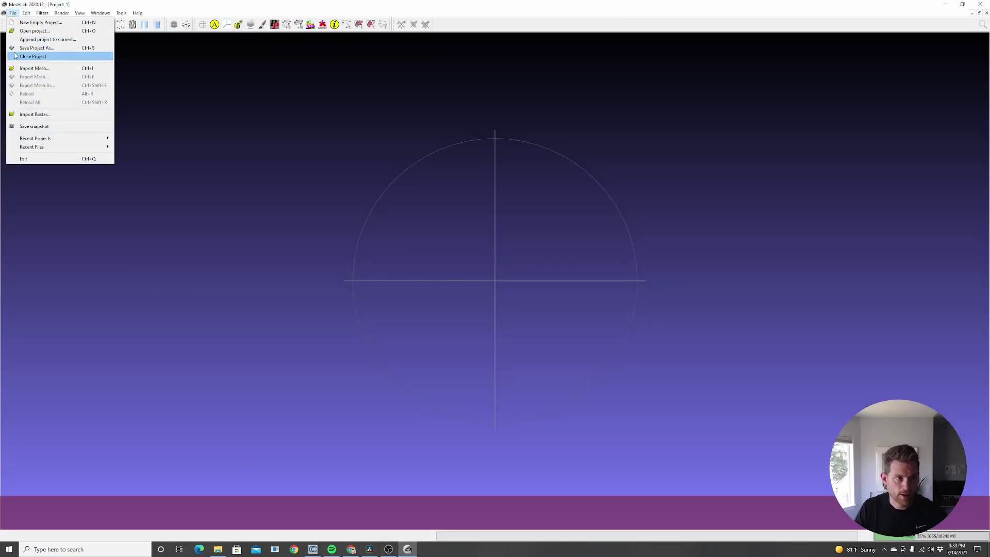
{"action": "left_click", "coordinate": [28, 68]}
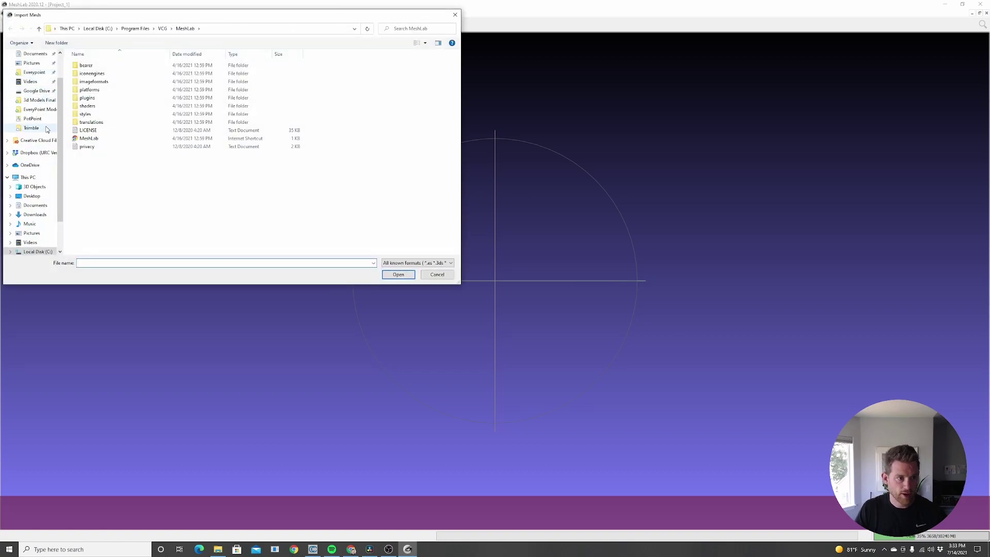
{"action": "left_click", "coordinate": [34, 206]}
{"action": "double_click", "coordinate": [92, 212]}
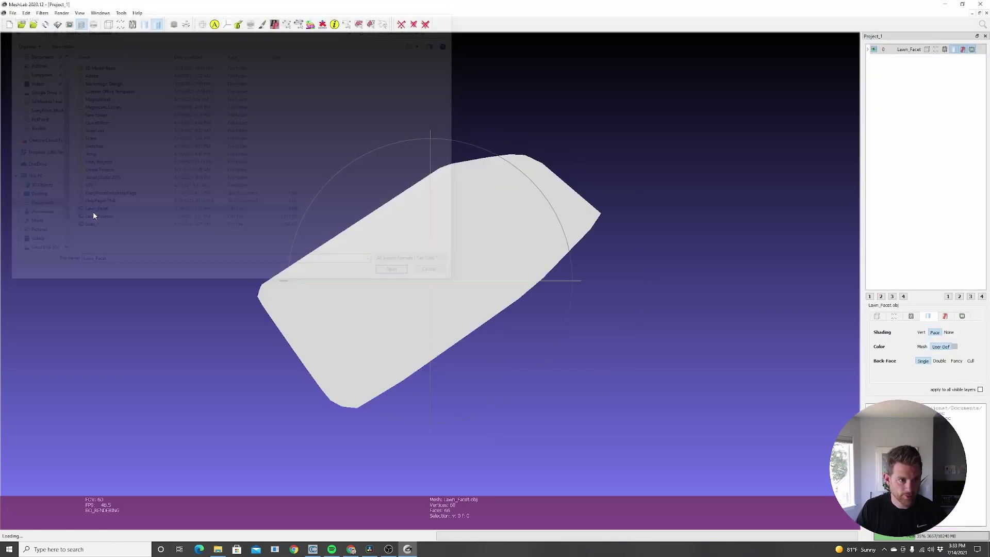
{"action": "left_click_drag", "start_coordinate": [170, 248], "coordinate": [521, 248]}
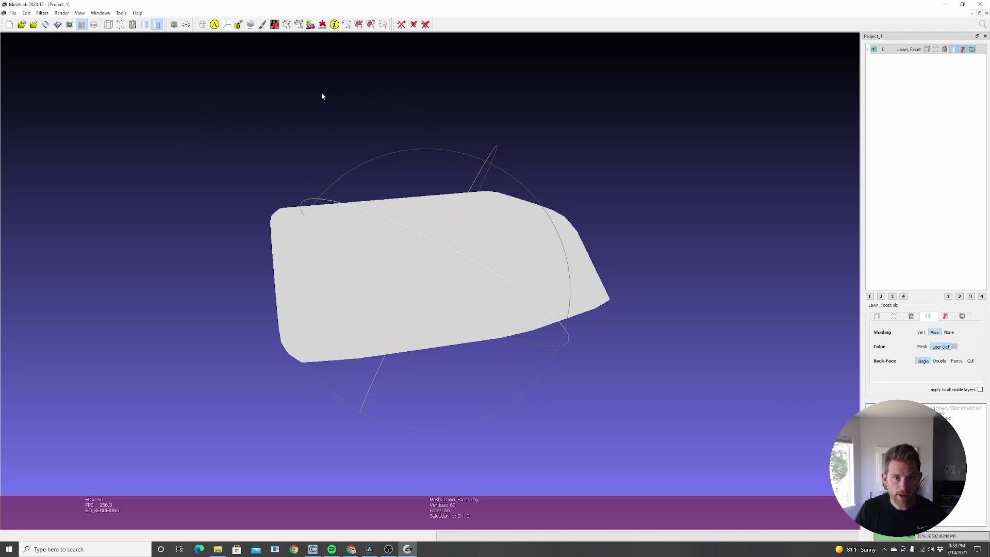
{"action": "left_click", "coordinate": [359, 24]}
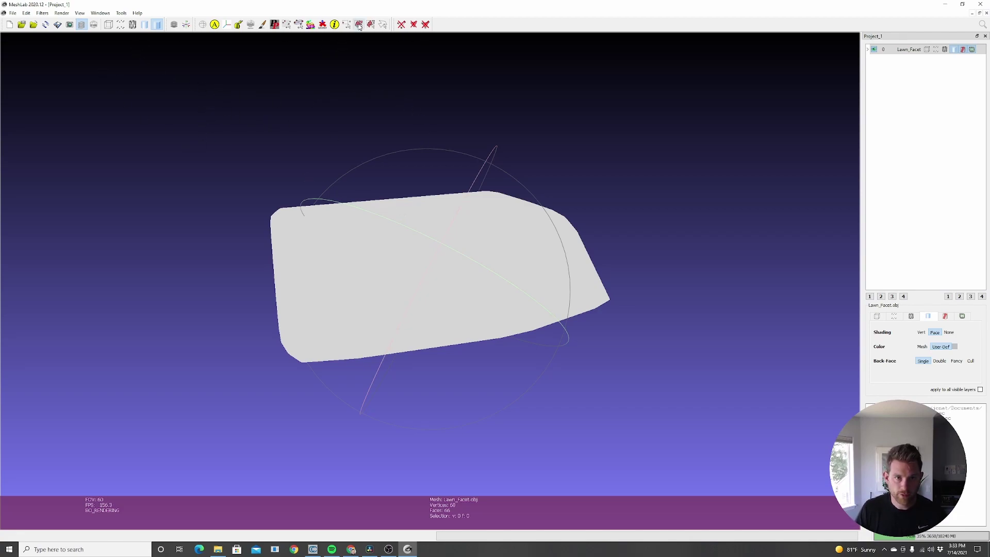
Select all the facet's faces and run Compute Area/Perimeter of selection
{"action": "left_click_drag", "start_coordinate": [196, 121], "coordinate": [704, 415]}
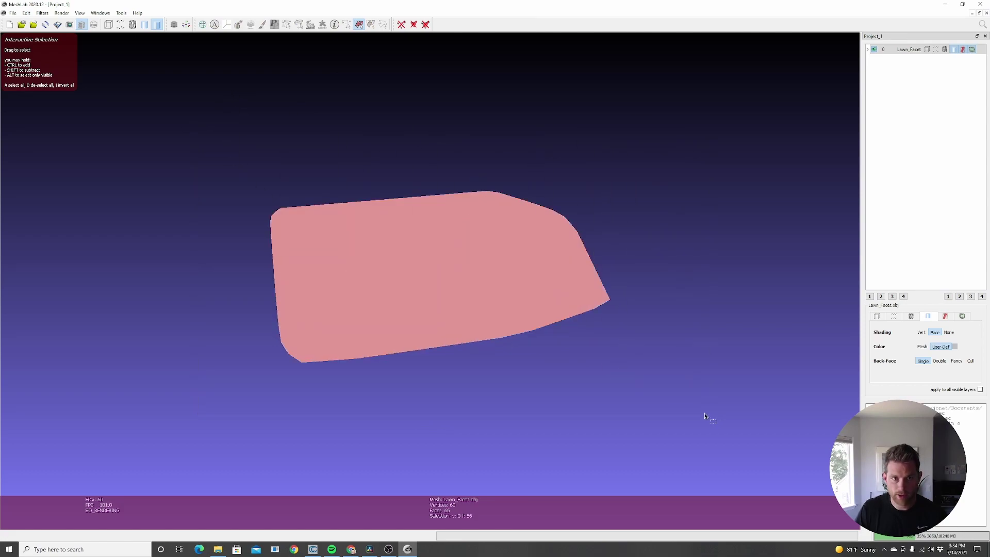
{"action": "left_click", "coordinate": [360, 25]}
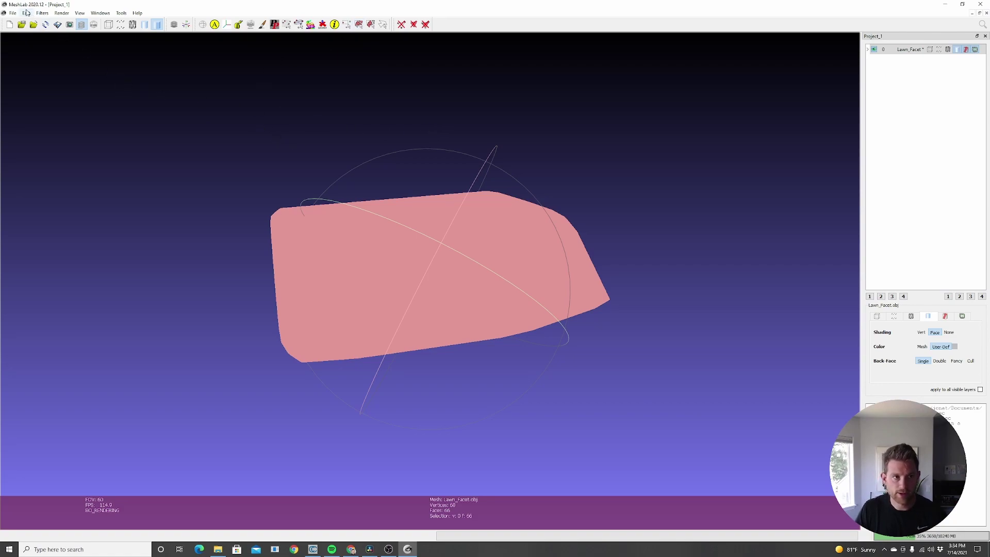
{"action": "left_click", "coordinate": [42, 12]}
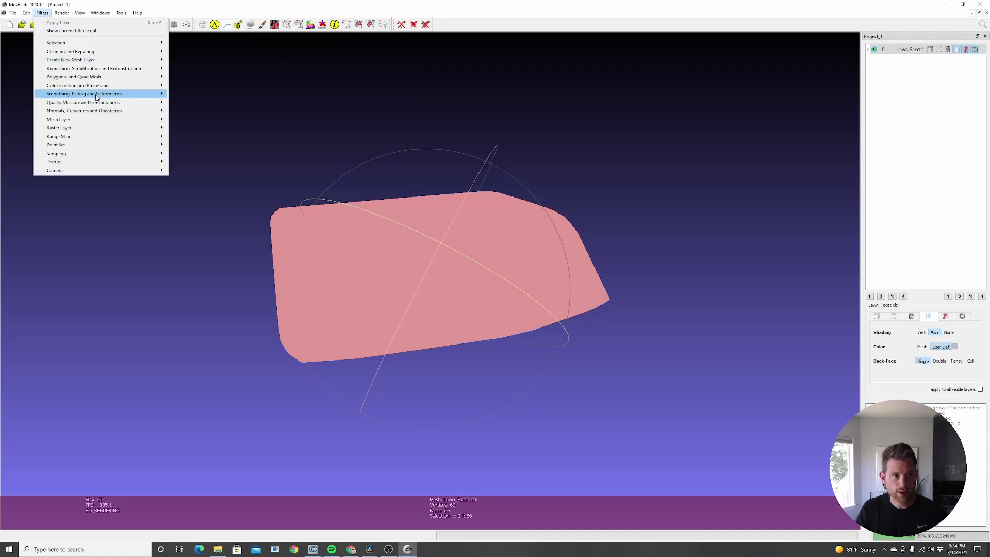
{"action": "mouse_move", "coordinate": [86, 103]}
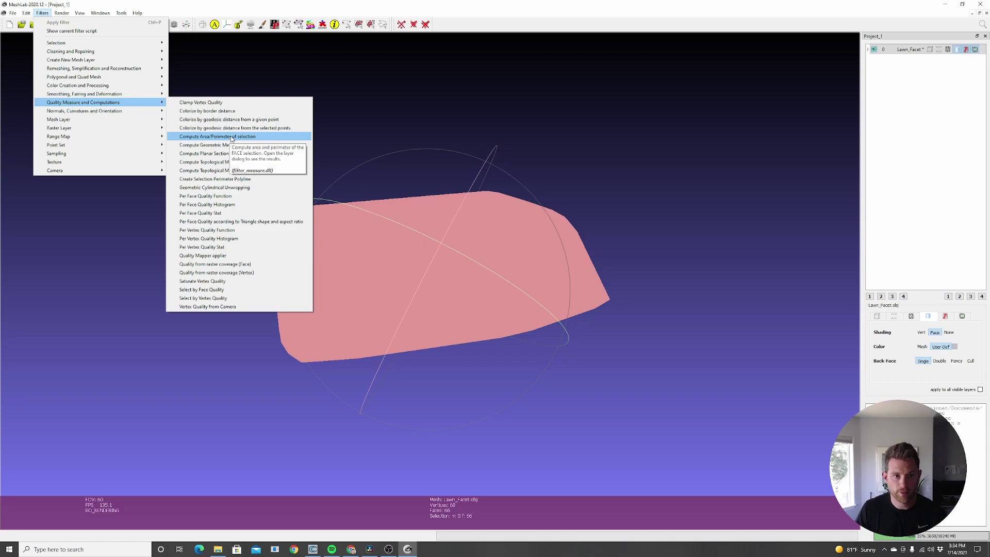
{"action": "left_click", "coordinate": [239, 137]}
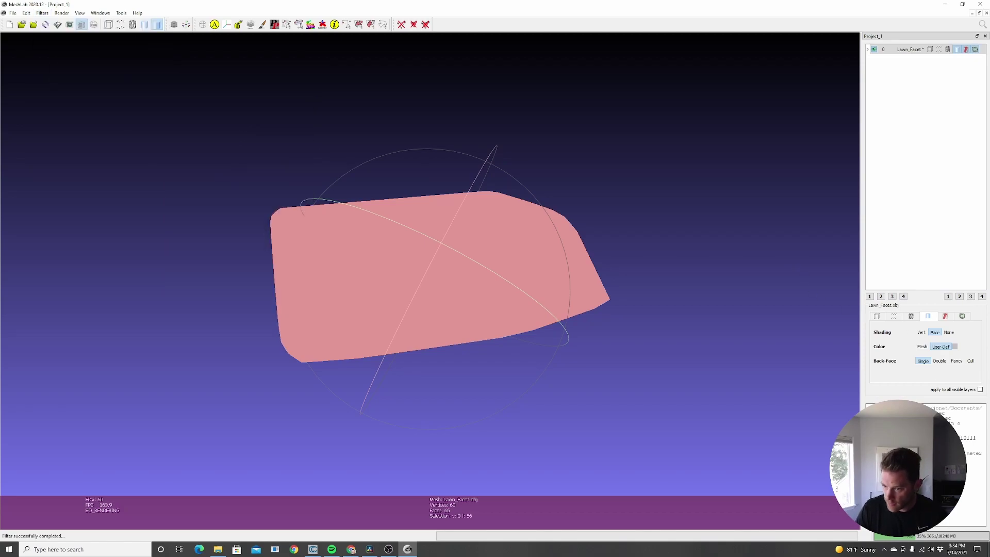
Widen the side panel to read area 65.912111 and perimeter 33.136286 in the log
{"action": "left_click_drag", "start_coordinate": [927, 438], "coordinate": [982, 453]}
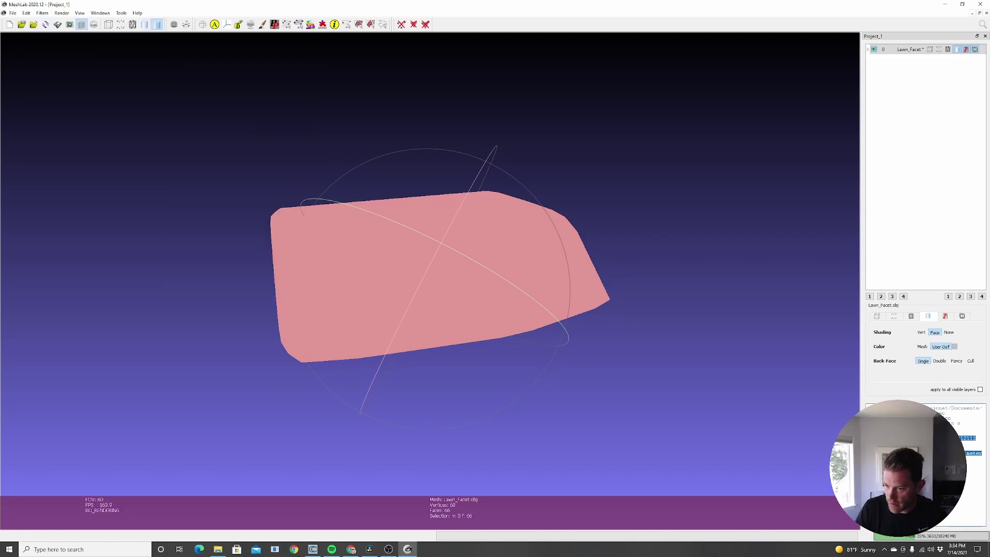
{"action": "left_click", "coordinate": [979, 453]}
{"action": "left_click_drag", "start_coordinate": [861, 257], "coordinate": [767, 258]}
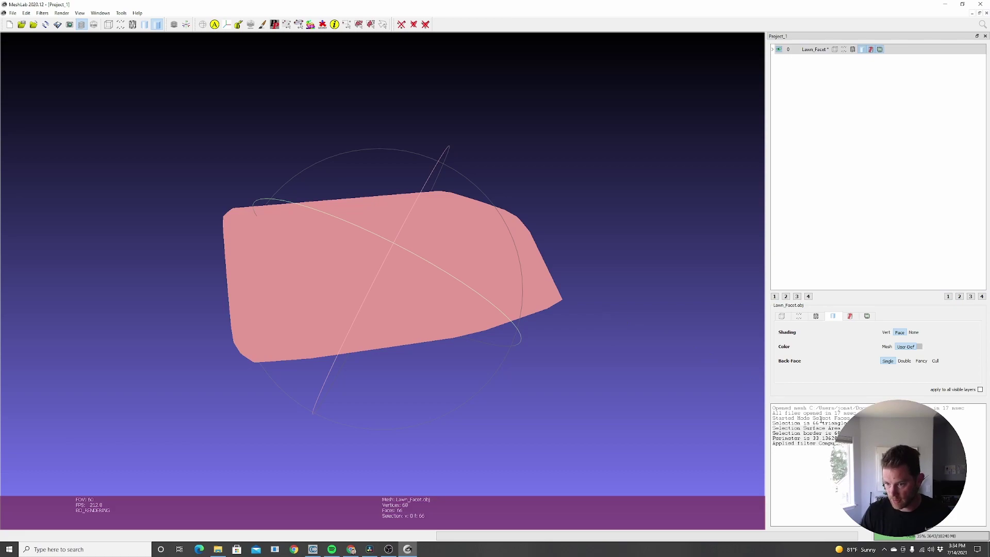
{"action": "left_click_drag", "start_coordinate": [657, 327], "coordinate": [277, 148]}
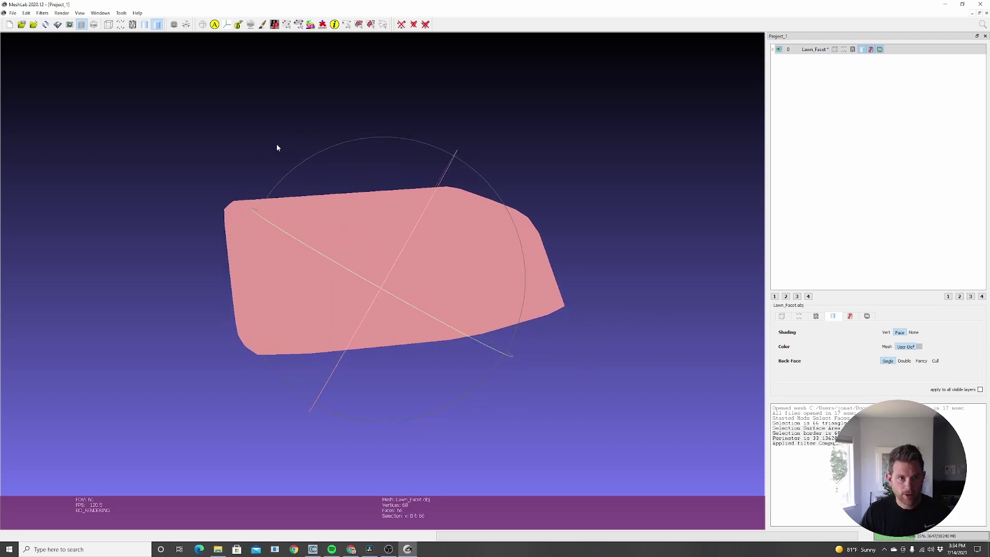
{"action": "left_click", "coordinate": [238, 24]}
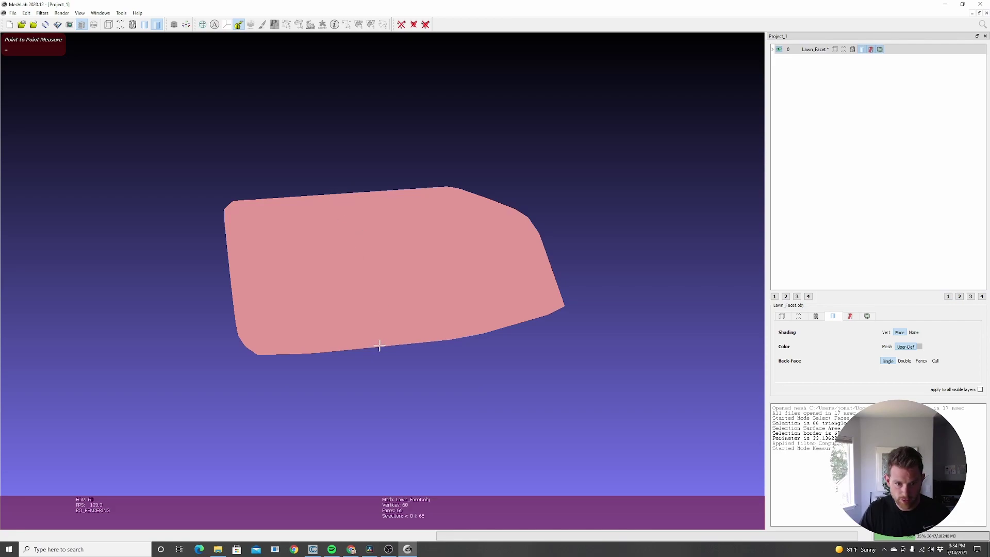
Measure the facet bottom-to-top (5.81881) and left-to-right (11.7959), then orbit to check
{"action": "left_click_drag", "start_coordinate": [379, 346], "coordinate": [355, 194]}
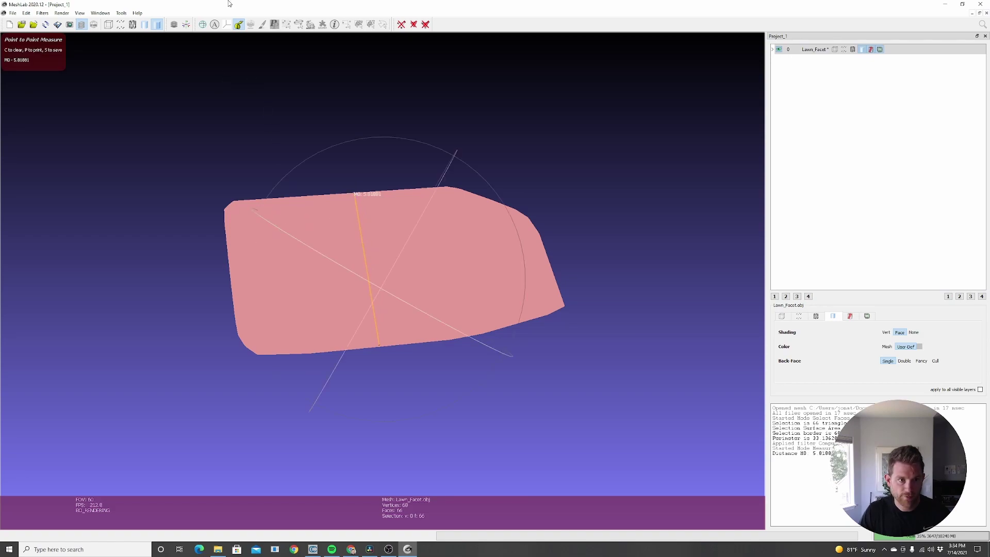
{"action": "left_click_drag", "start_coordinate": [229, 275], "coordinate": [541, 242]}
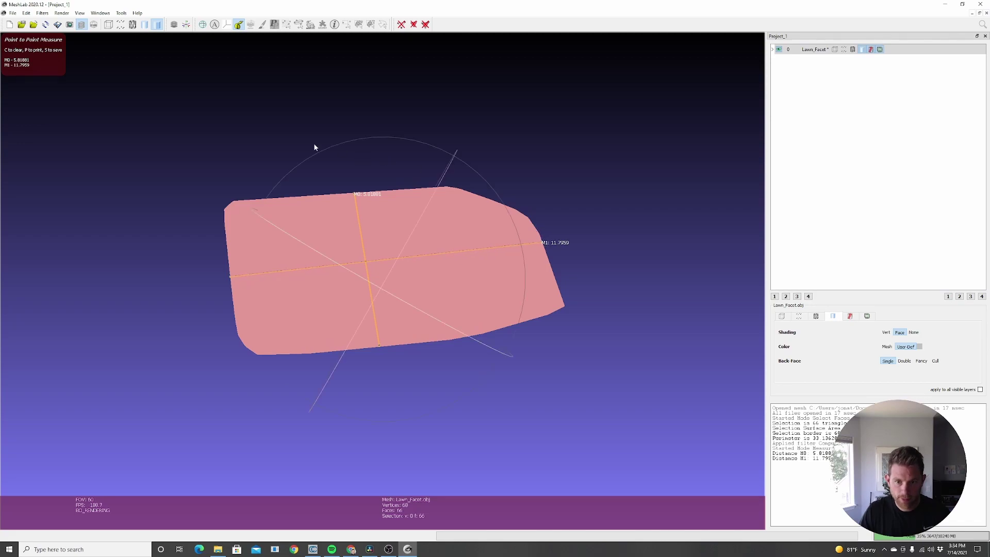
{"action": "left_click_drag", "start_coordinate": [459, 82], "coordinate": [429, 98]}
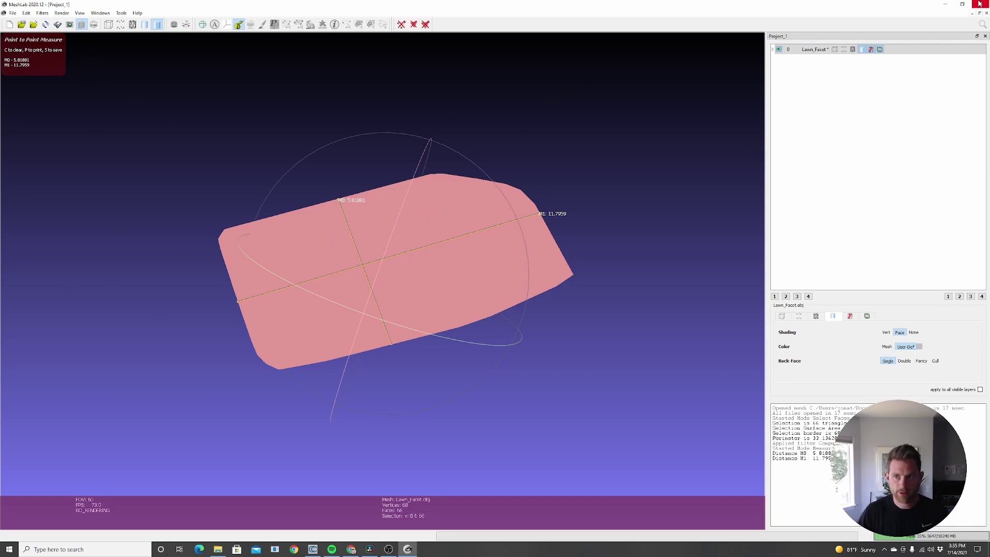
Delete the Dip facet and its outlines, then open PoissonRecon settings at octree depth 8
{"action": "left_click", "coordinate": [313, 549]}
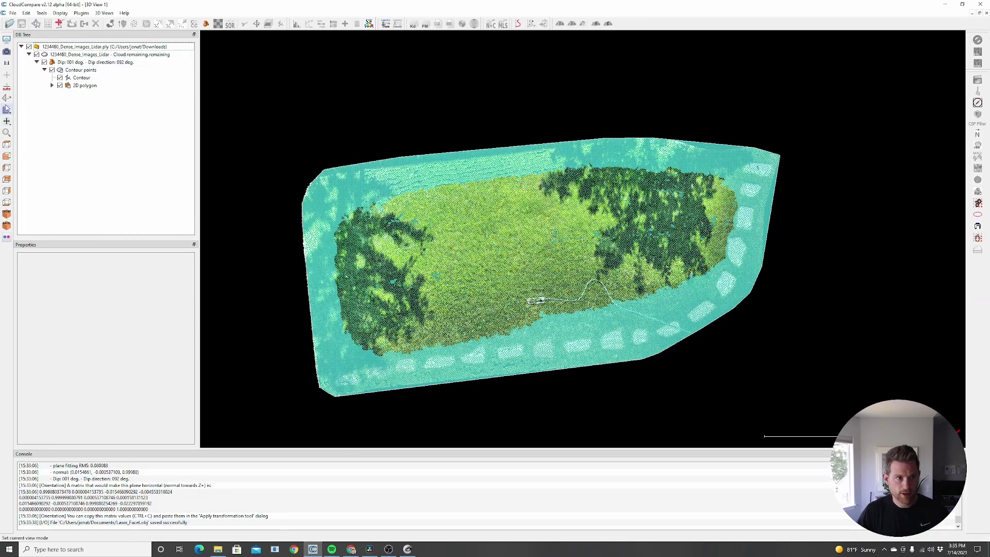
{"action": "left_click", "coordinate": [75, 71]}
{"action": "left_click", "coordinate": [96, 24]}
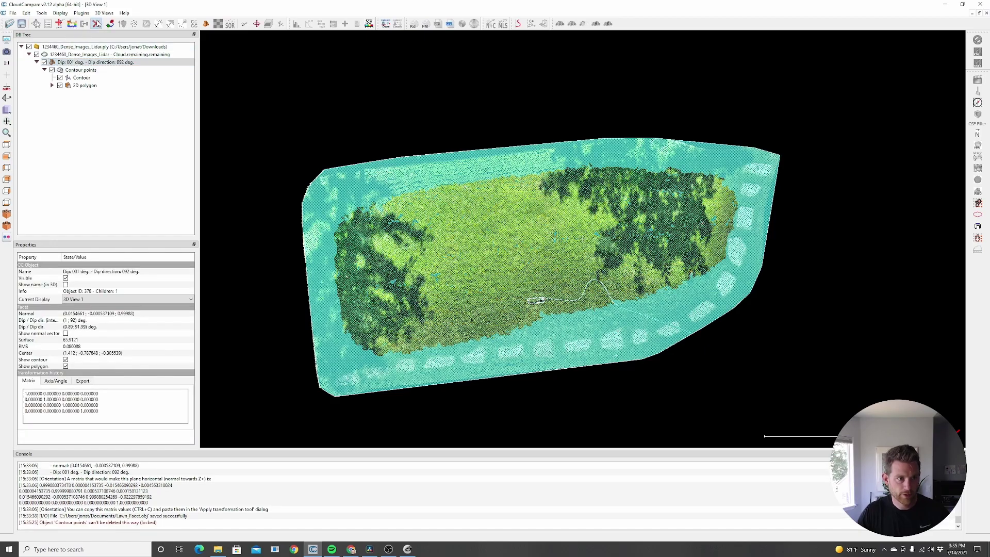
{"action": "left_click", "coordinate": [96, 24]}
{"action": "left_click", "coordinate": [79, 54]}
{"action": "left_click_drag", "start_coordinate": [669, 328], "coordinate": [696, 304]}
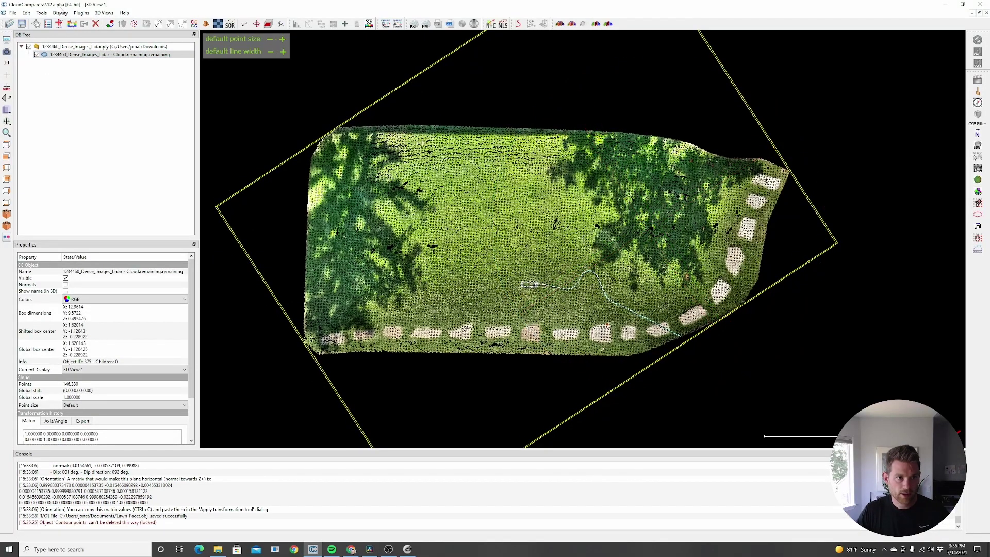
{"action": "left_click", "coordinate": [81, 13]}
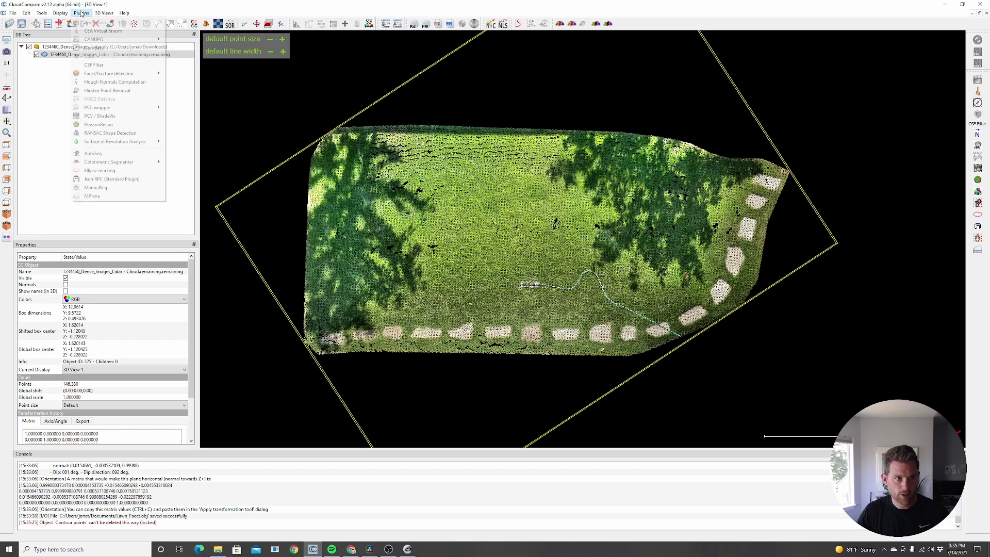
{"action": "left_click", "coordinate": [127, 127]}
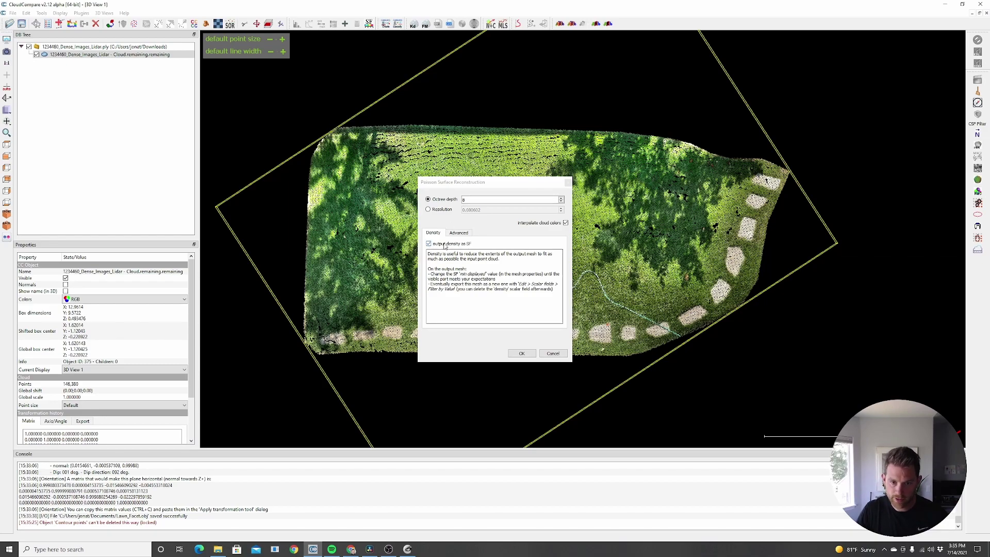
Run the level-8 Poisson reconstruction, hide low-density outer parts, and orbit the density-coloured mesh
{"action": "left_click", "coordinate": [522, 354]}
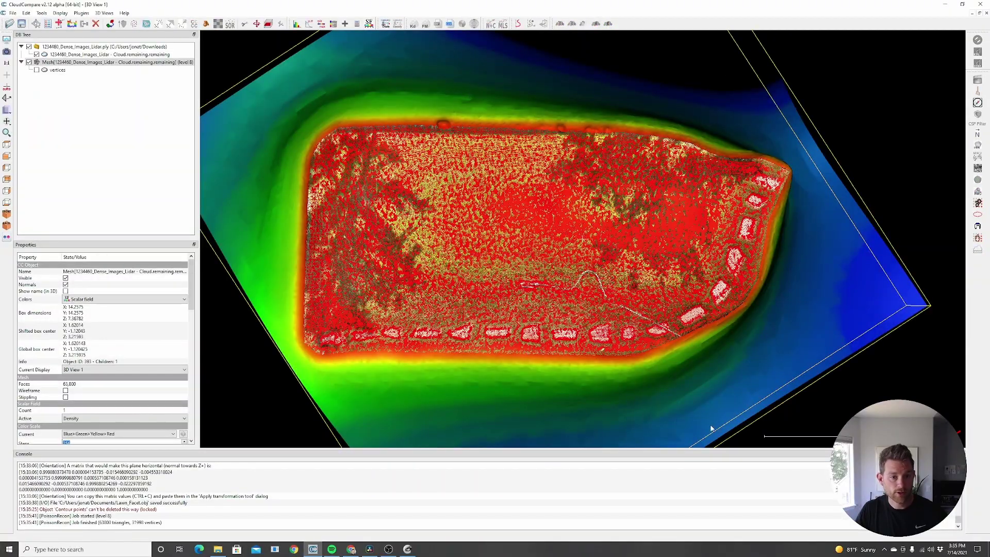
{"action": "left_click_drag", "start_coordinate": [607, 397], "coordinate": [552, 348]}
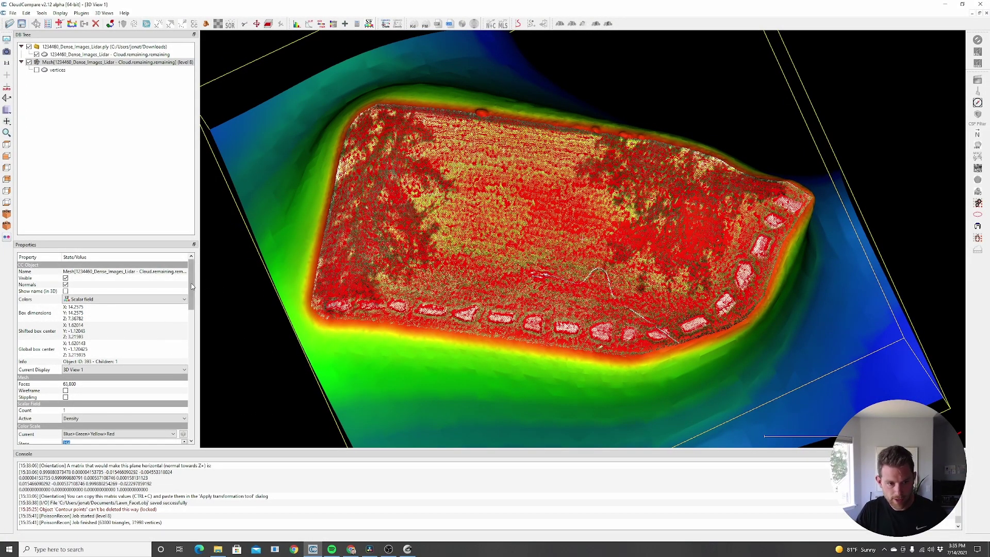
{"action": "scroll", "coordinate": [192, 297], "scroll_direction": "down", "scroll_amount": 1}
{"action": "scroll", "coordinate": [192, 297], "scroll_direction": "down", "scroll_amount": 7}
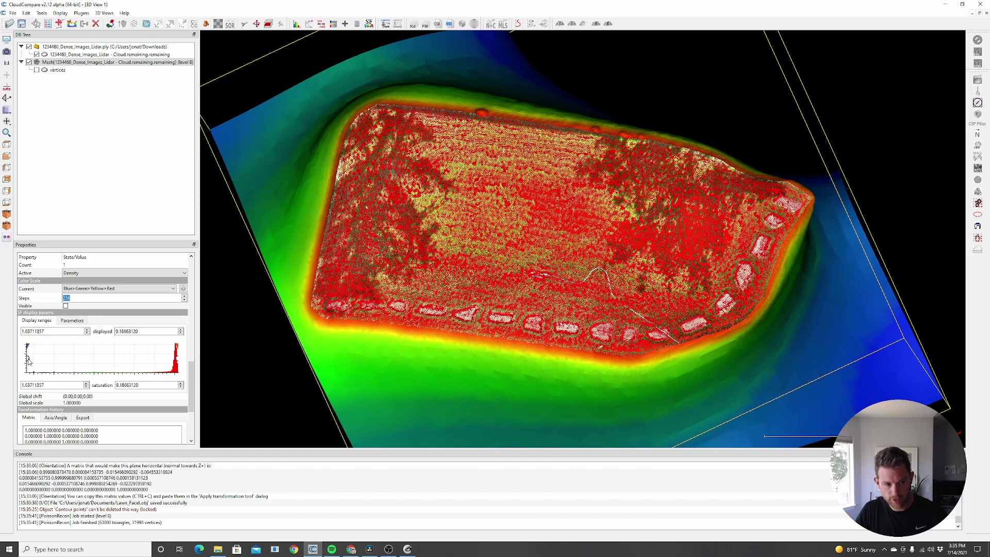
{"action": "left_click_drag", "start_coordinate": [27, 360], "coordinate": [164, 362]}
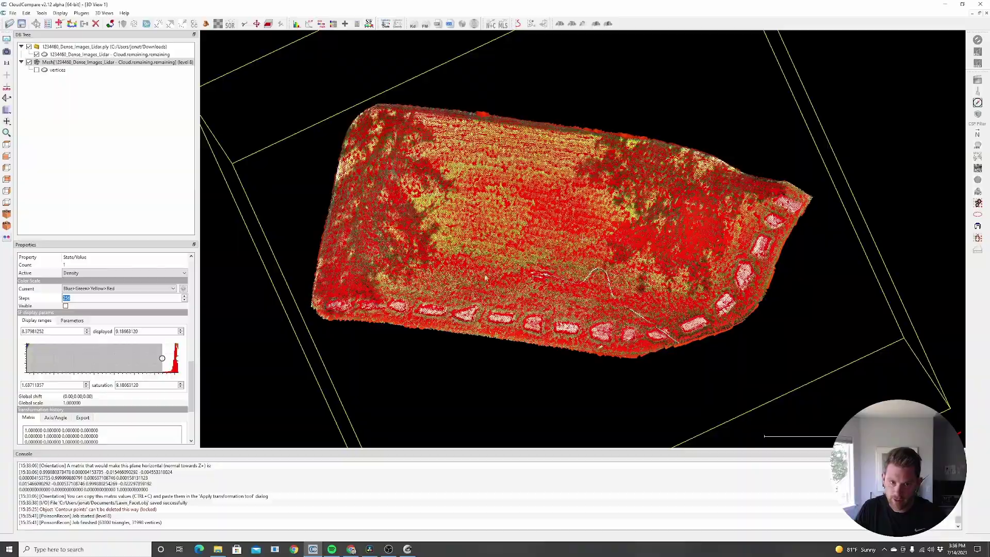
{"action": "left_click_drag", "start_coordinate": [485, 277], "coordinate": [339, 232]}
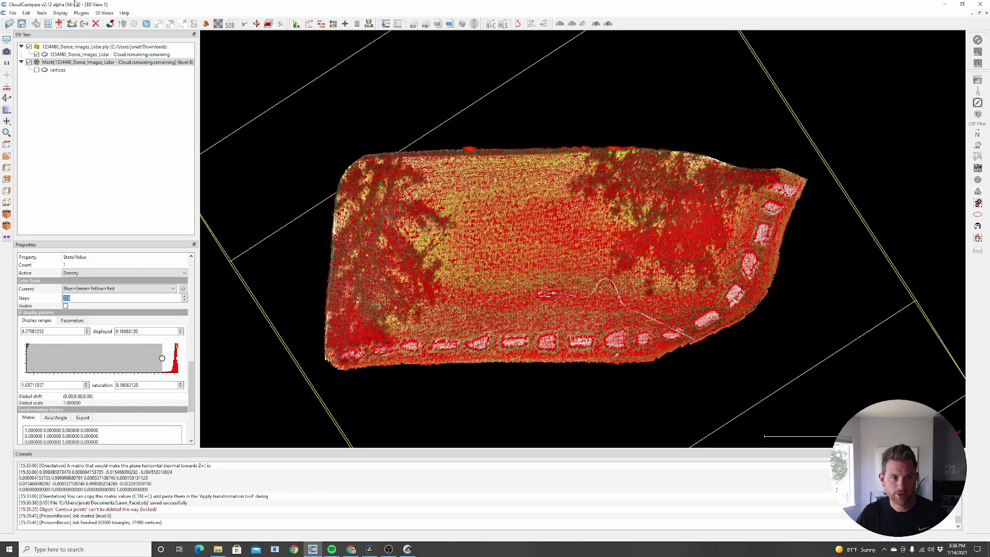
{"action": "left_click_drag", "start_coordinate": [567, 247], "coordinate": [464, 306]}
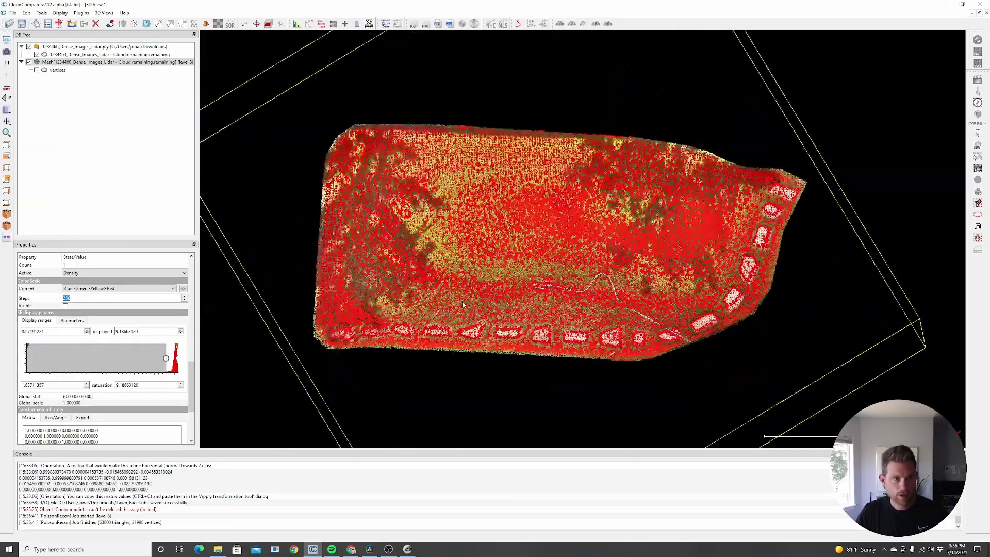
Filter the Poisson mesh by density value, export the in-range part, and hide the lawn cloud
{"action": "left_click", "coordinate": [26, 13]}
{"action": "mouse_move", "coordinate": [46, 101]}
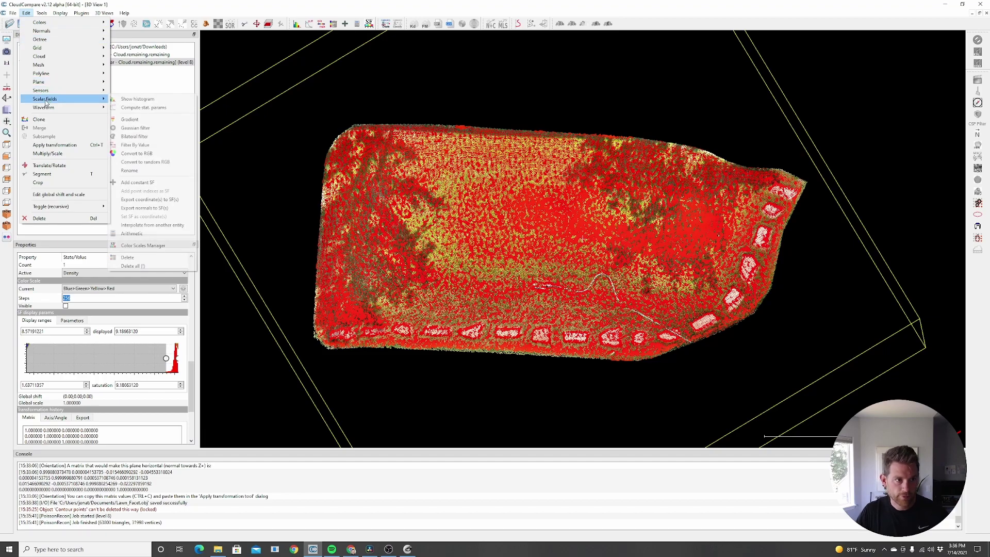
{"action": "left_click", "coordinate": [132, 145]}
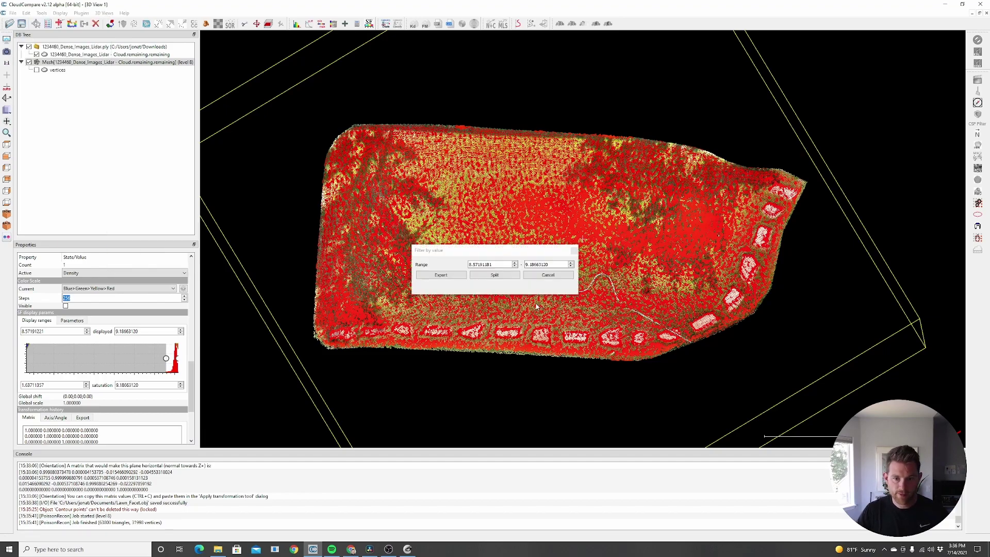
{"action": "left_click", "coordinate": [448, 276]}
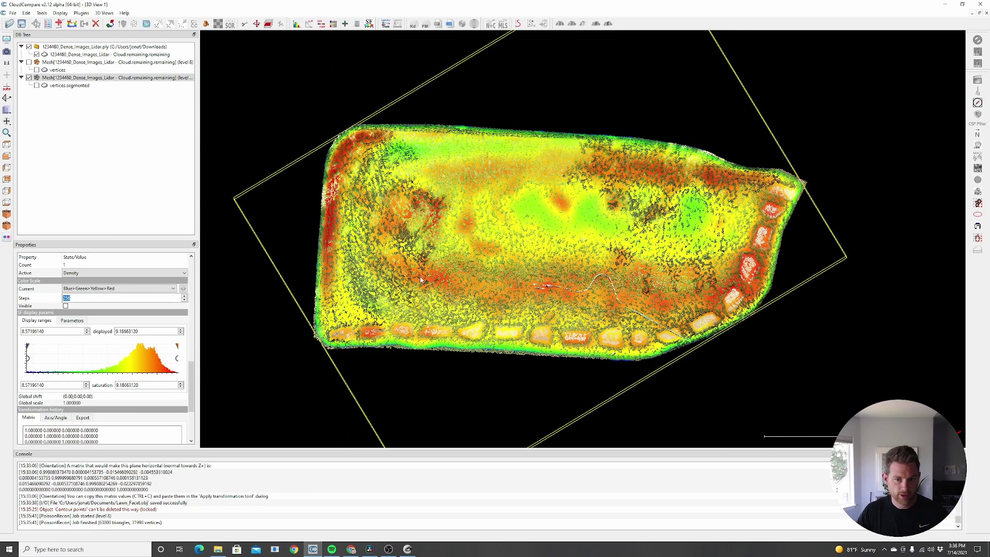
{"action": "left_click", "coordinate": [28, 47]}
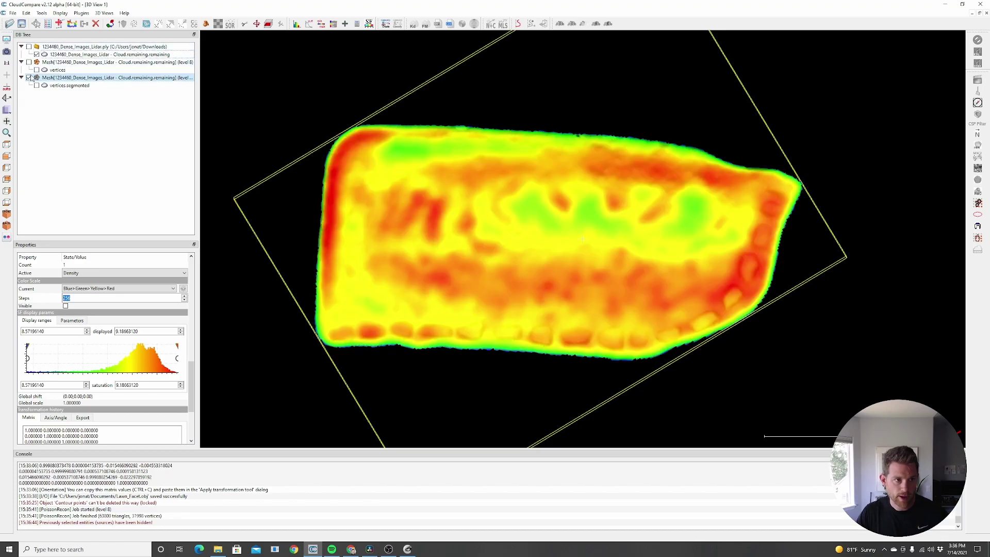
{"action": "left_click_drag", "start_coordinate": [543, 337], "coordinate": [546, 291]}
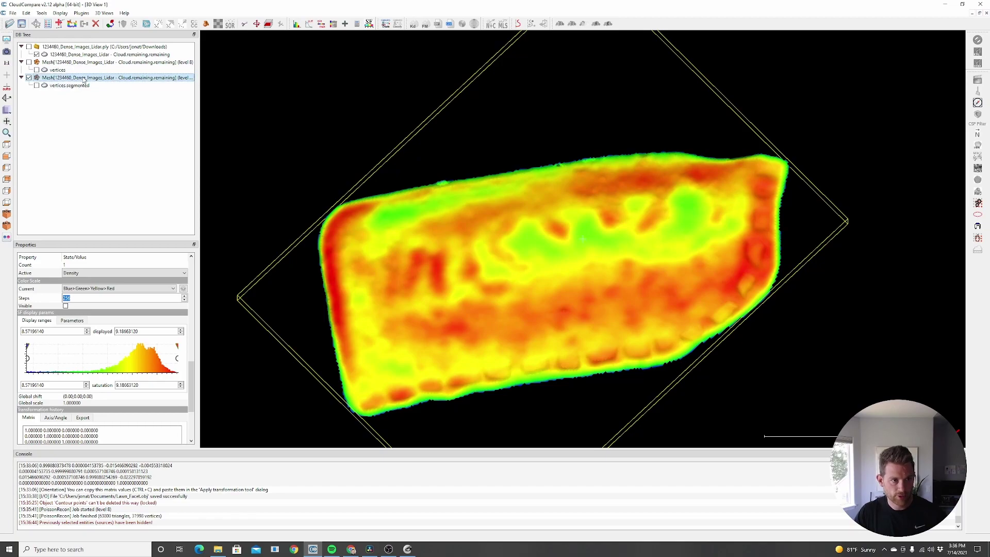
Save the trimmed mesh as Lawn_Poisson.obj, overwriting the existing file
{"action": "key", "text": "ctrl+s"}
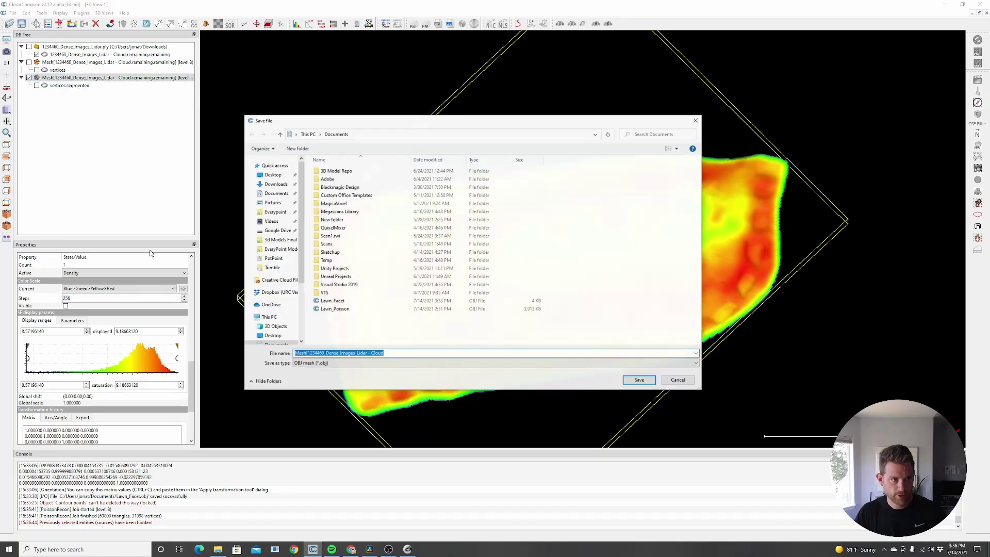
{"action": "left_click", "coordinate": [334, 310]}
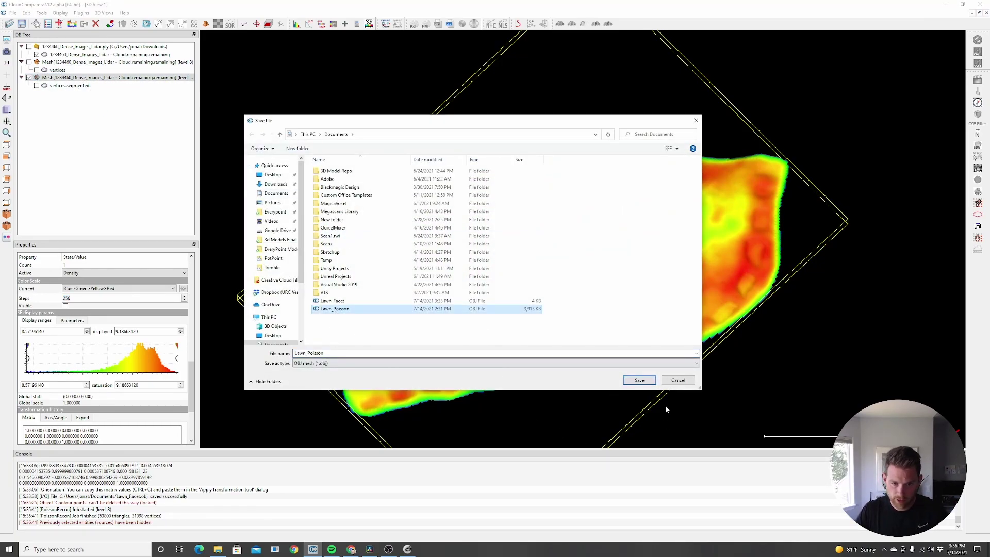
{"action": "left_click", "coordinate": [630, 384]}
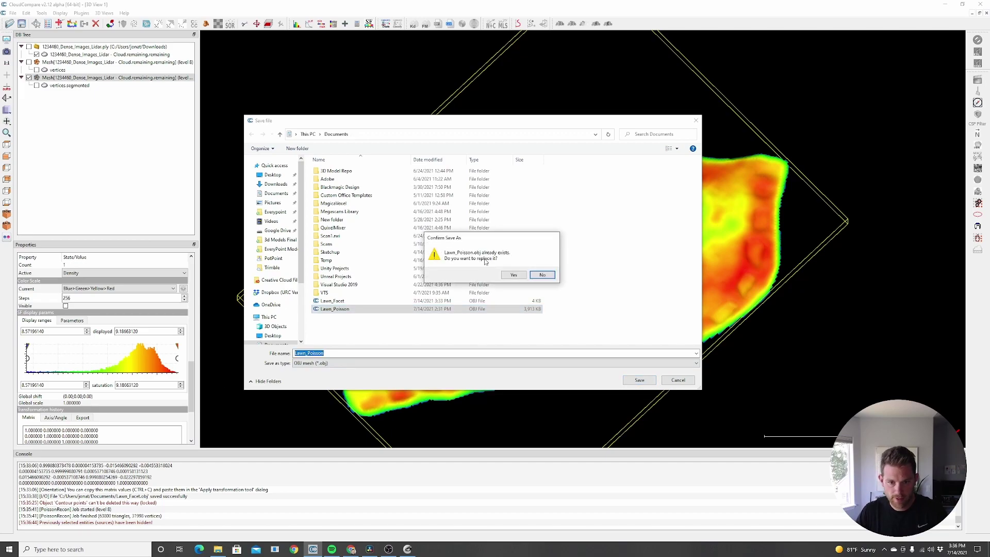
{"action": "left_click", "coordinate": [511, 274]}
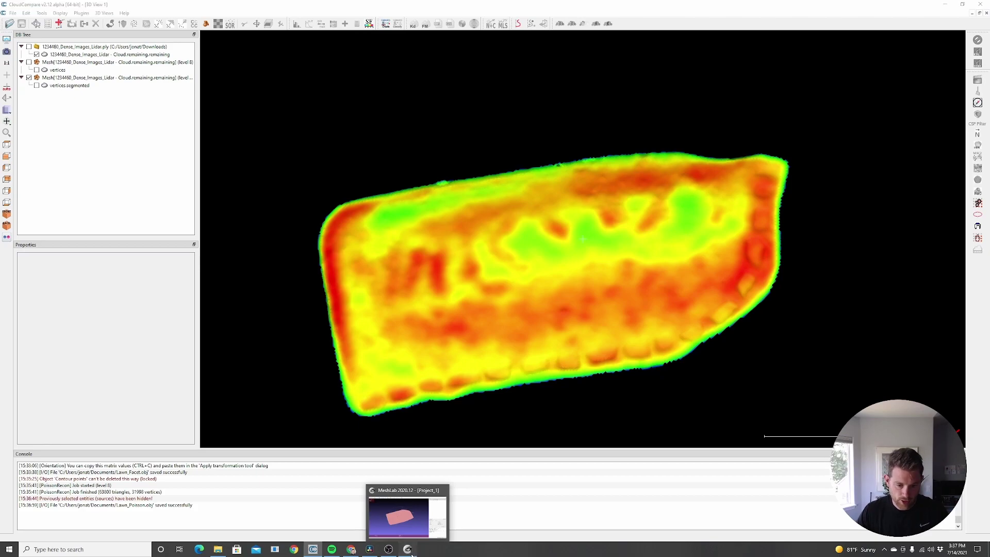
Back in MeshLab, hide the Lawn_Facet mesh layer
{"action": "left_click", "coordinate": [411, 549]}
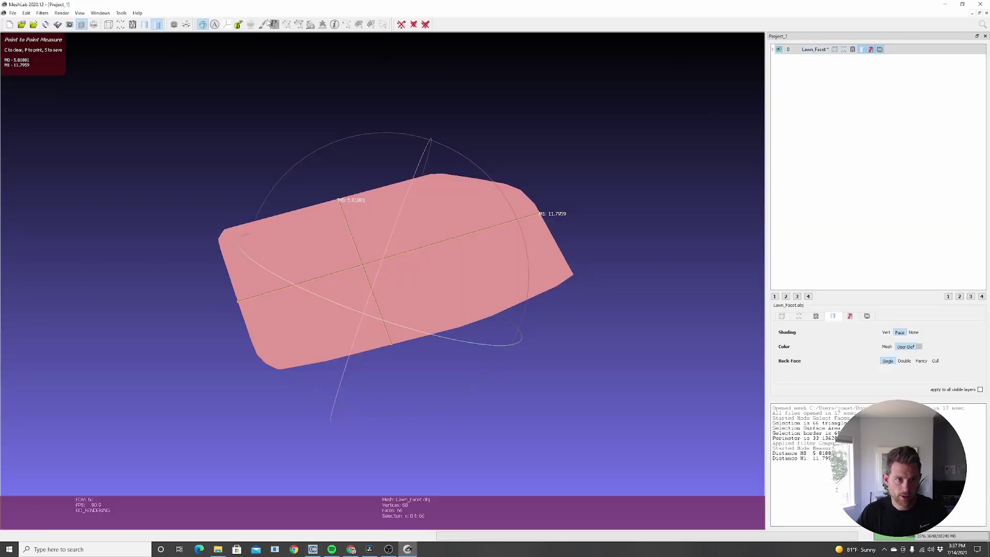
{"action": "key", "text": "Escape"}
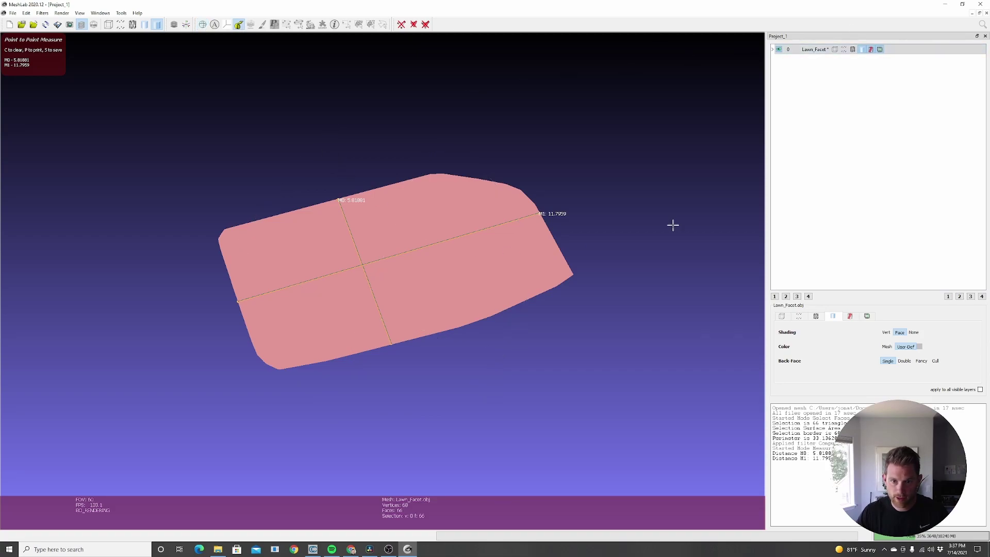
{"action": "left_click", "coordinate": [779, 50]}
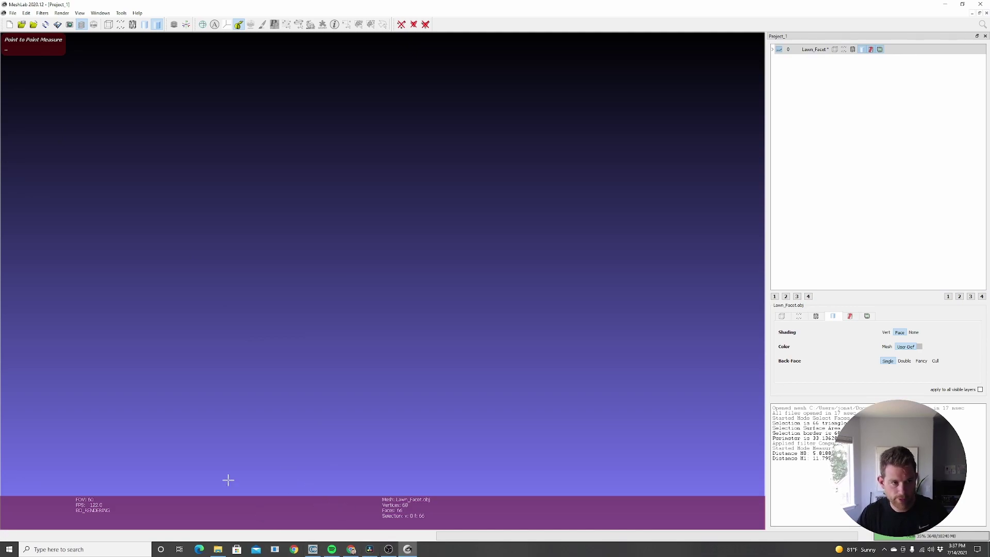
Import Lawn_Poisson as a new mesh layer and orbit to view it
{"action": "left_click", "coordinate": [13, 14]}
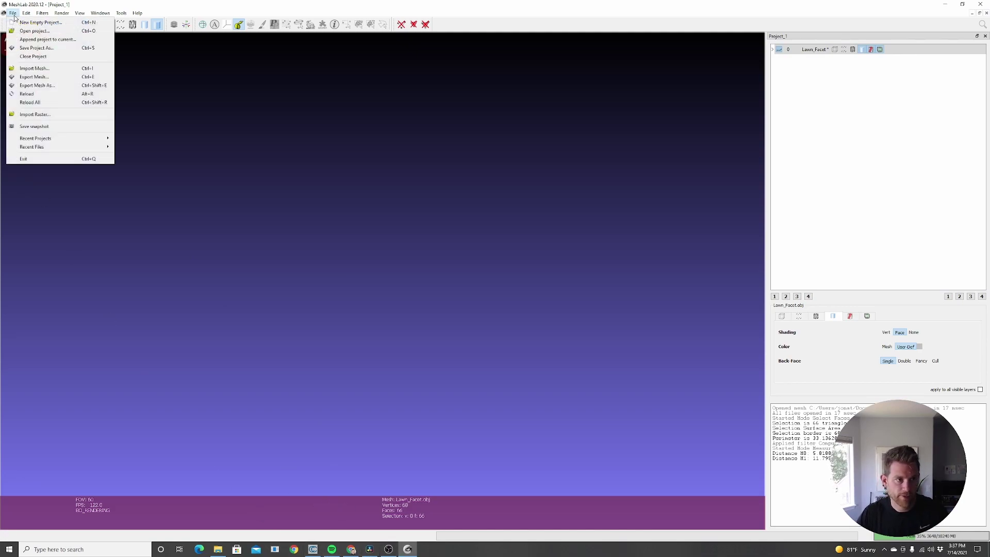
{"action": "left_click", "coordinate": [32, 68]}
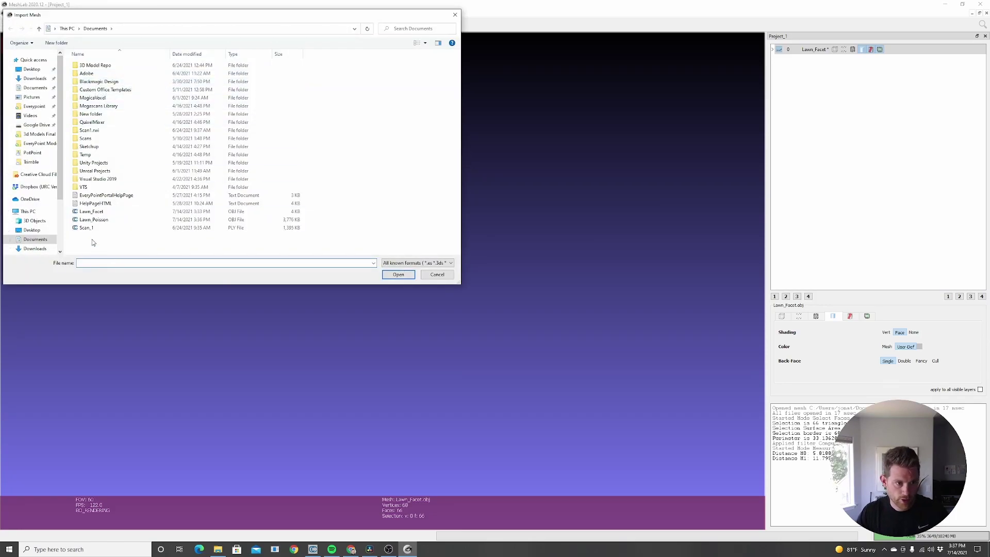
{"action": "left_click", "coordinate": [103, 220]}
{"action": "left_click", "coordinate": [392, 274]}
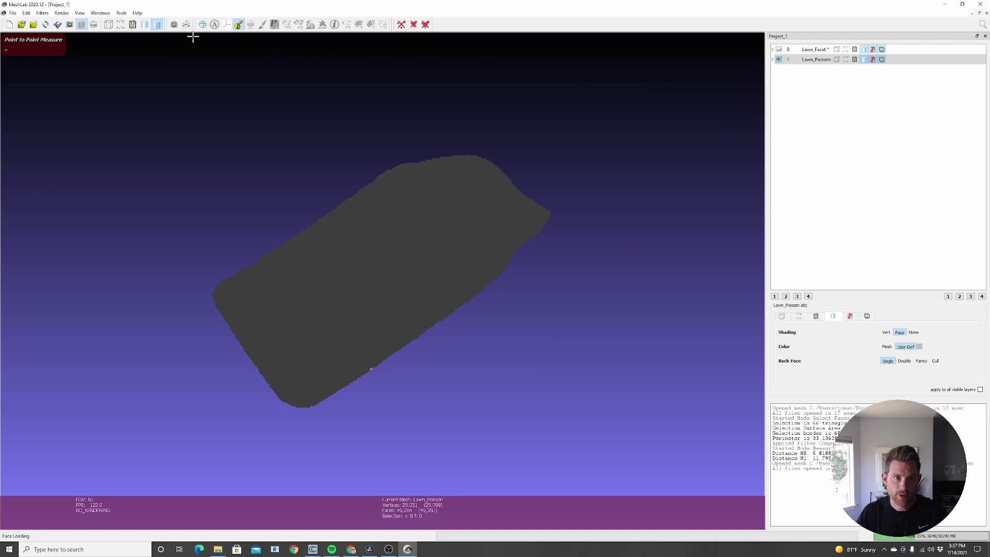
{"action": "key", "text": "Escape"}
{"action": "mouse_move", "coordinate": [521, 361]}
{"action": "left_mouse_down"}
{"action": "mouse_move", "coordinate": [494, 387]}
{"action": "mouse_move", "coordinate": [351, 410]}
{"action": "mouse_move", "coordinate": [311, 296]}
{"action": "mouse_move", "coordinate": [437, 307]}
{"action": "mouse_move", "coordinate": [229, 374]}
{"action": "mouse_move", "coordinate": [431, 349]}
{"action": "mouse_move", "coordinate": [295, 385]}
{"action": "mouse_move", "coordinate": [382, 284]}
{"action": "mouse_move", "coordinate": [352, 357]}
{"action": "mouse_move", "coordinate": [438, 395]}
{"action": "mouse_move", "coordinate": [166, 367]}
{"action": "mouse_move", "coordinate": [418, 341]}
{"action": "mouse_move", "coordinate": [153, 97]}
{"action": "left_mouse_up"}
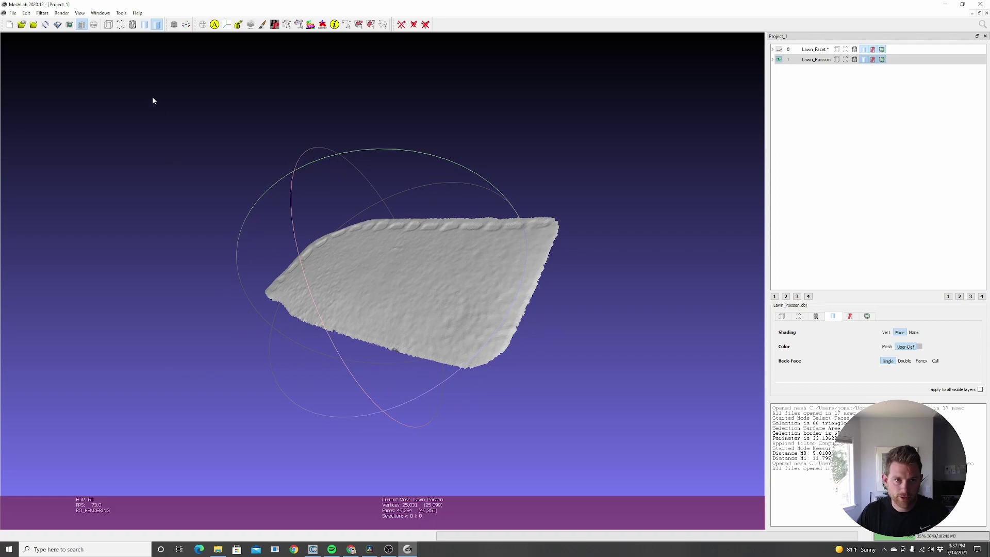
Select all 49,284 faces of the Lawn_Poisson mesh with a face-selection rectangle
{"action": "left_click_drag", "start_coordinate": [329, 233], "coordinate": [444, 246]}
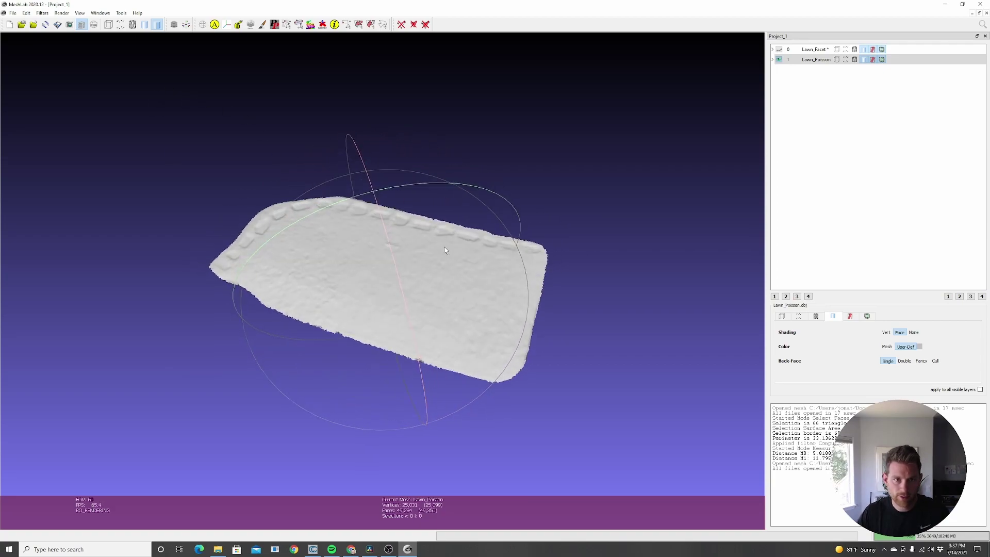
{"action": "left_click", "coordinate": [359, 24]}
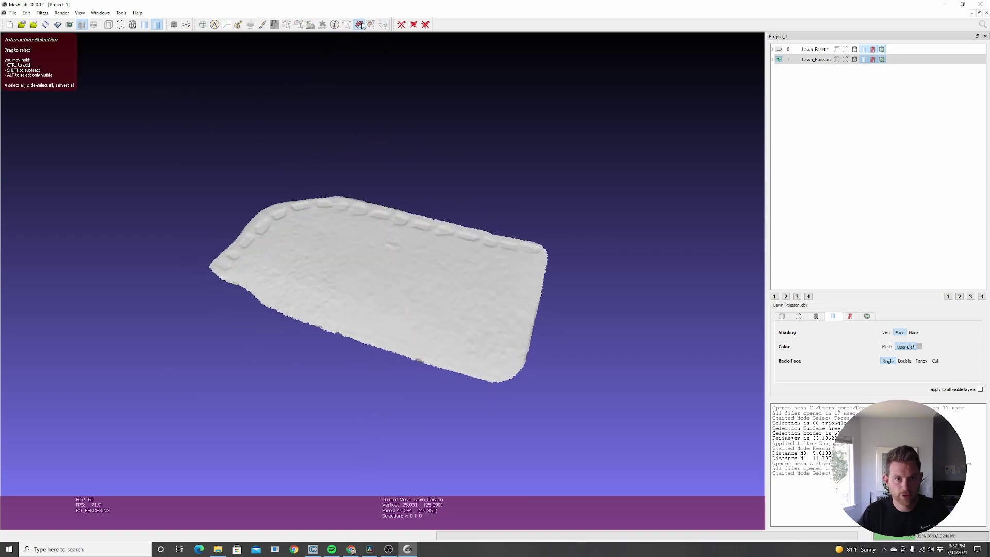
{"action": "left_click_drag", "start_coordinate": [174, 125], "coordinate": [613, 454]}
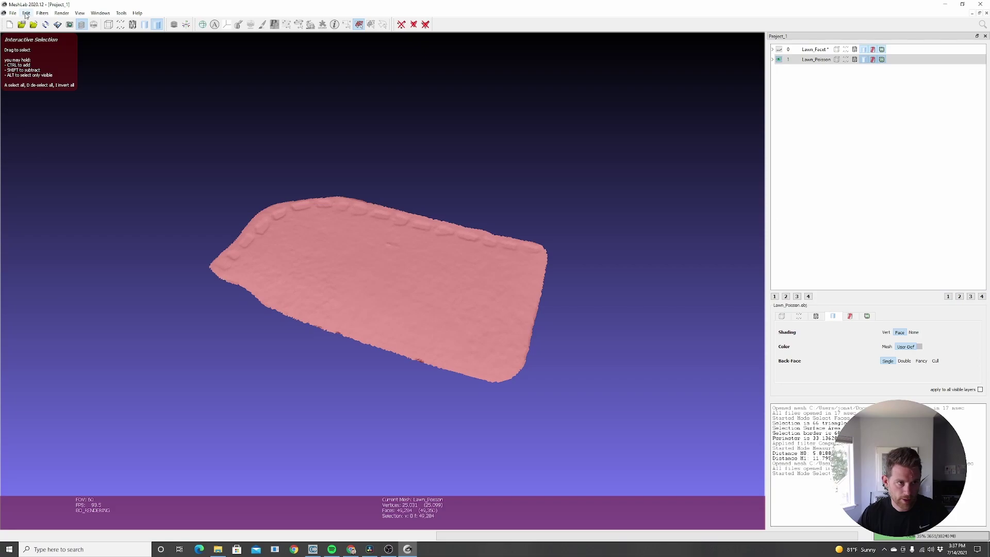
Run Compute Area/Perimeter of selection from Quality Measure and Computations
{"action": "left_click", "coordinate": [42, 13]}
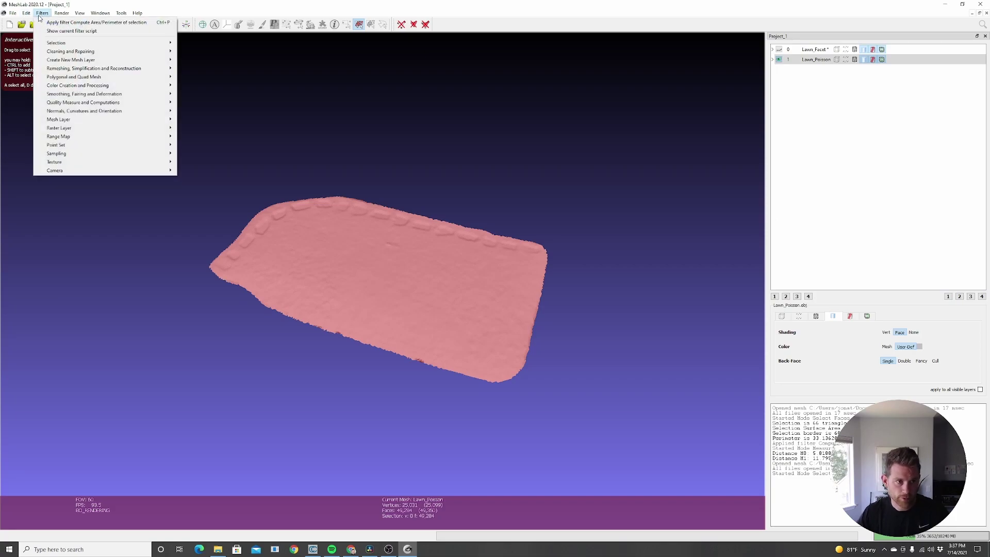
{"action": "mouse_move", "coordinate": [87, 106]}
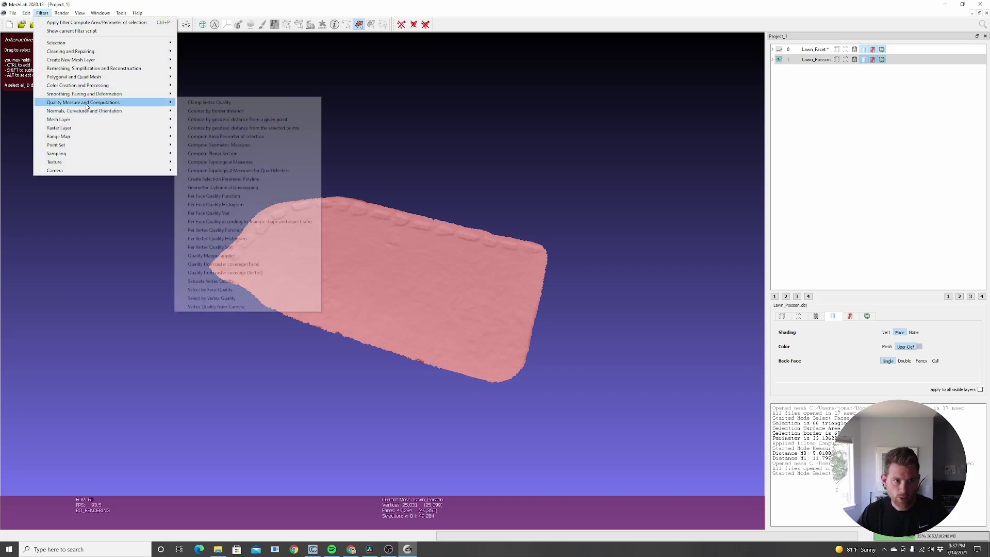
{"action": "left_click", "coordinate": [254, 136]}
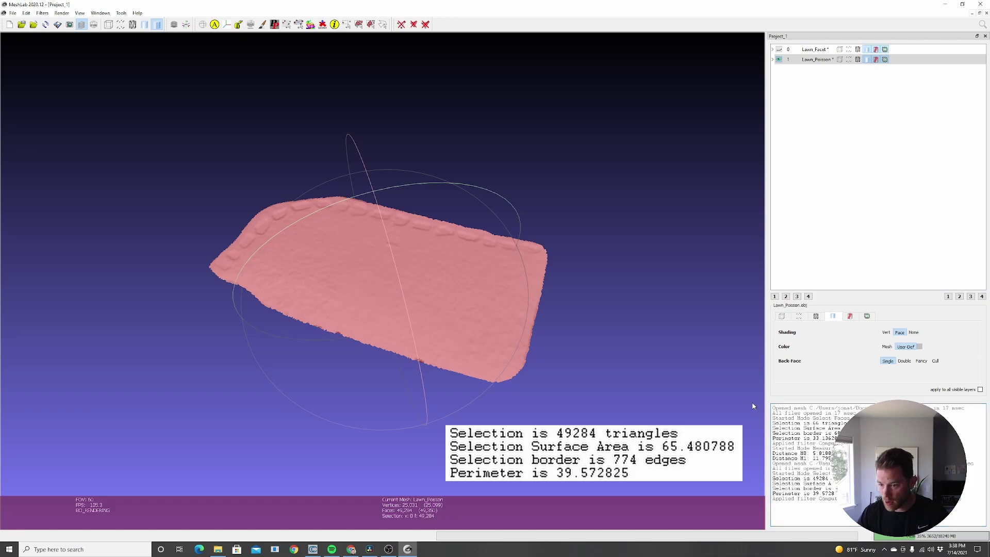
Orbit and zoom around the measured Poisson lawn mesh to inspect its curved surface
{"action": "left_click_drag", "start_coordinate": [385, 384], "coordinate": [172, 247]}
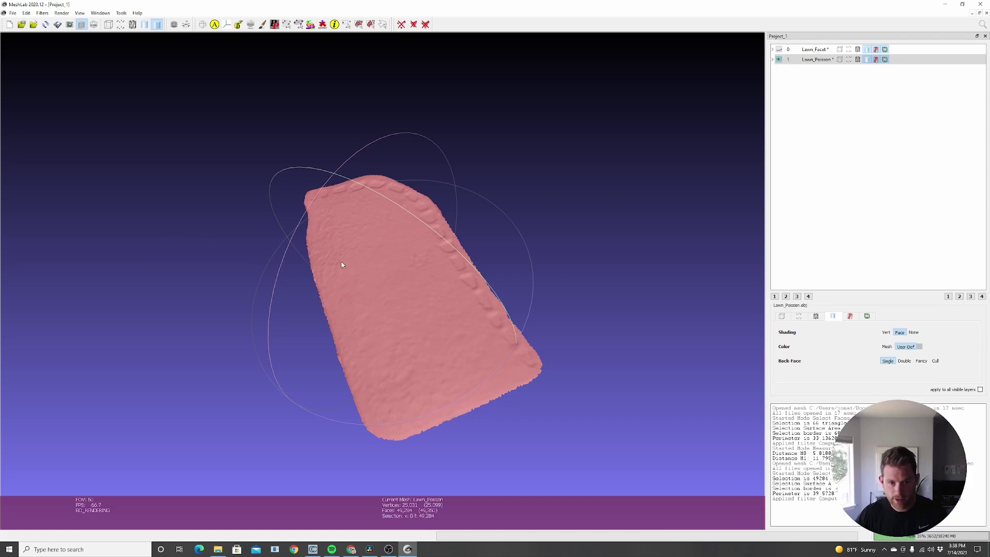
{"action": "left_click_drag", "start_coordinate": [341, 264], "coordinate": [521, 289]}
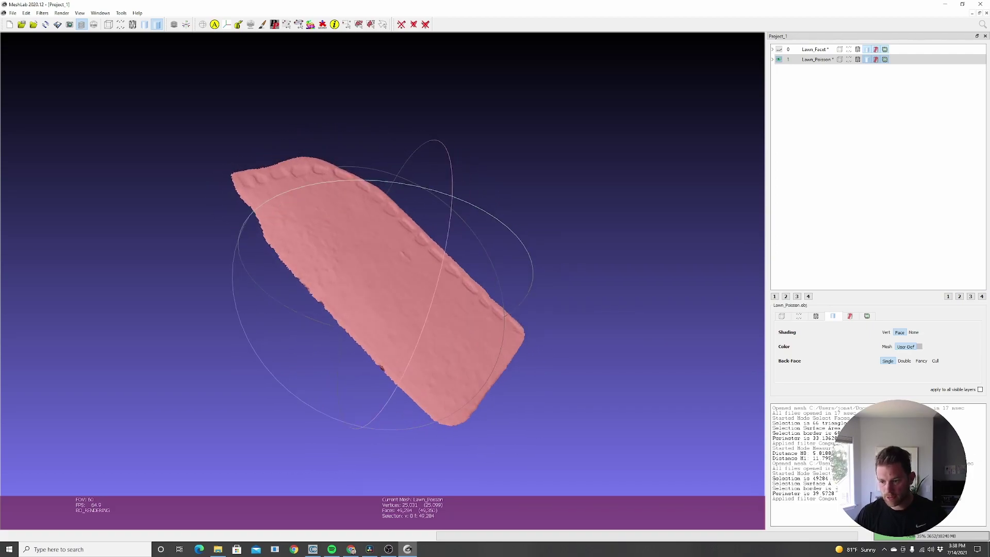
{"action": "left_click_drag", "start_coordinate": [471, 447], "coordinate": [338, 377]}
{"action": "left_click_drag", "start_coordinate": [365, 323], "coordinate": [334, 394]}
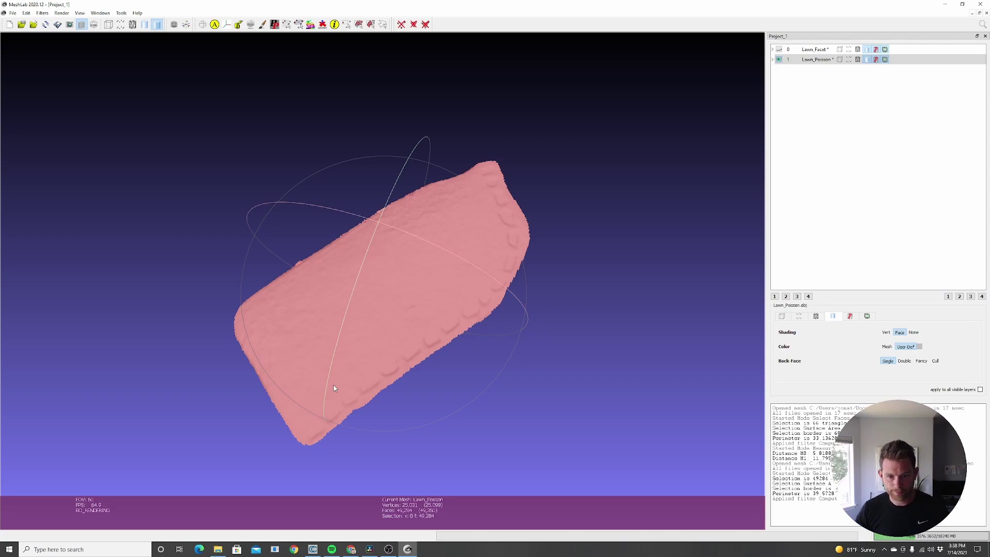
{"action": "scroll", "coordinate": [368, 319], "scroll_direction": "up", "scroll_amount": 3}
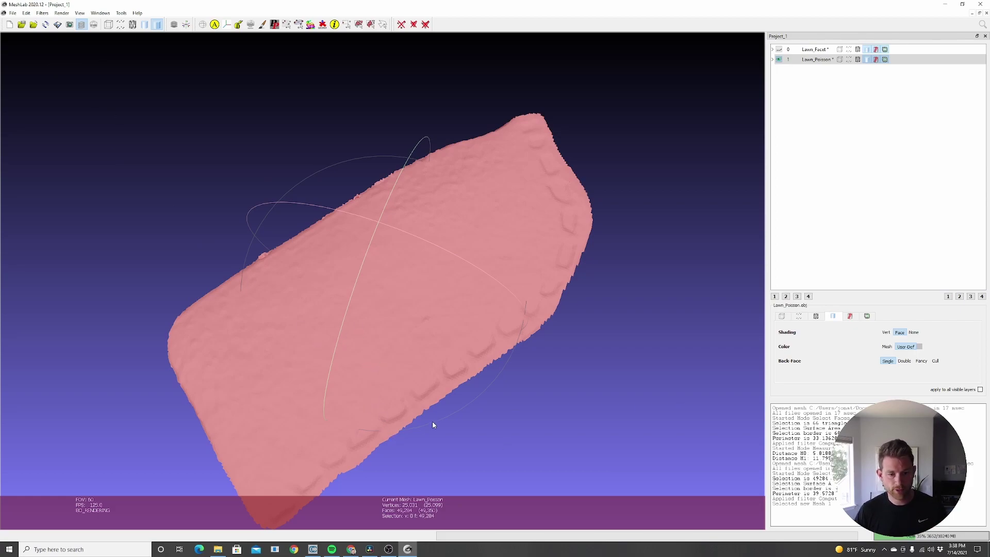
{"action": "left_click_drag", "start_coordinate": [432, 424], "coordinate": [338, 344]}
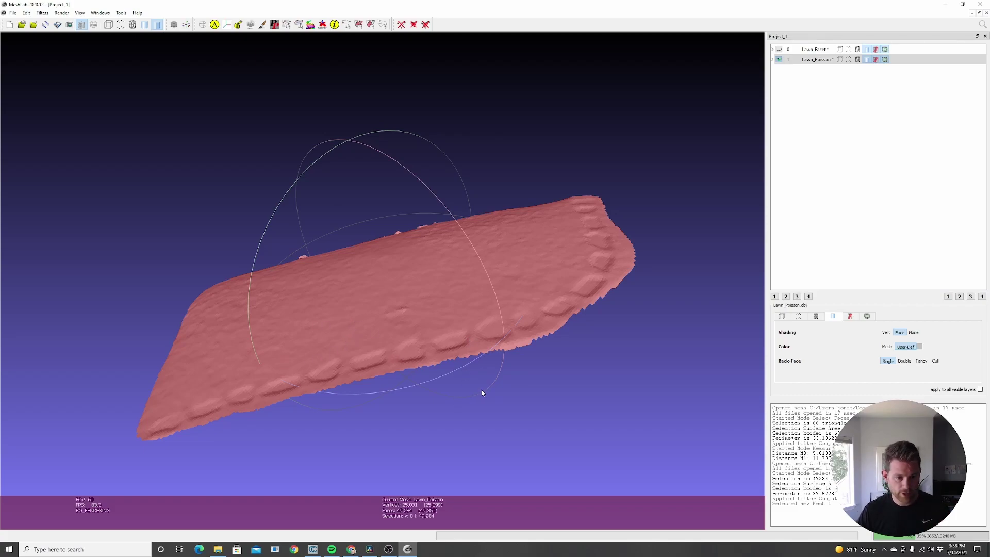
{"action": "left_click_drag", "start_coordinate": [514, 286], "coordinate": [302, 378]}
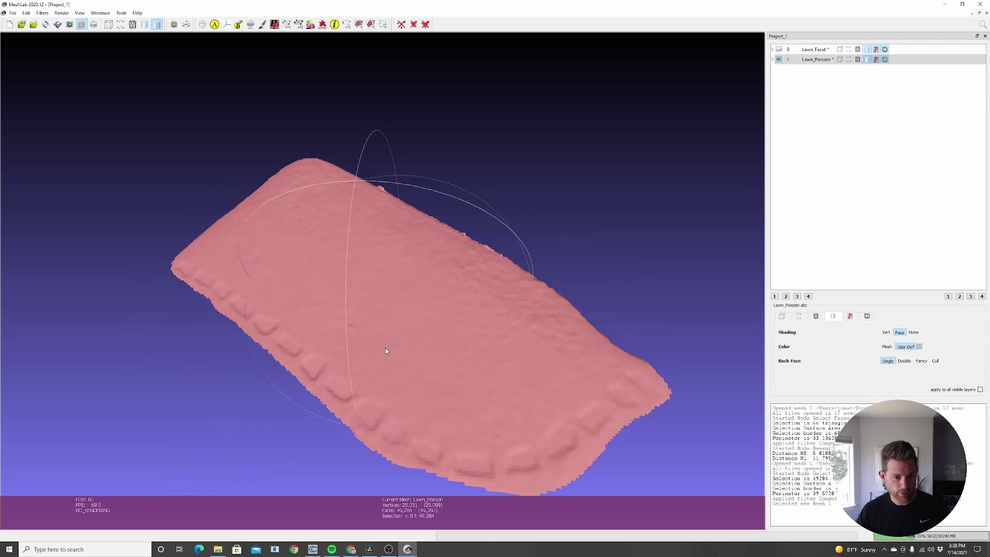
{"action": "scroll", "coordinate": [454, 326], "scroll_direction": "up", "scroll_amount": 3}
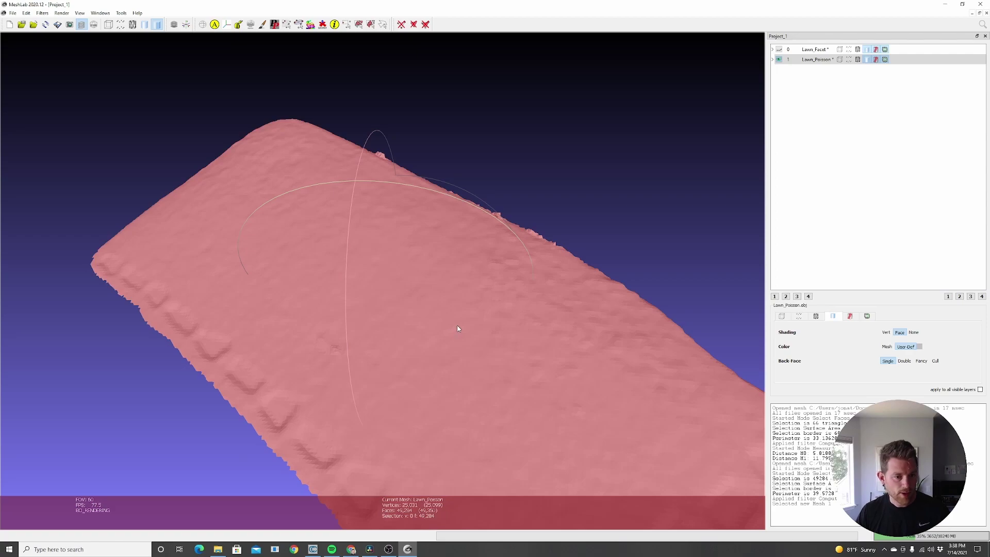